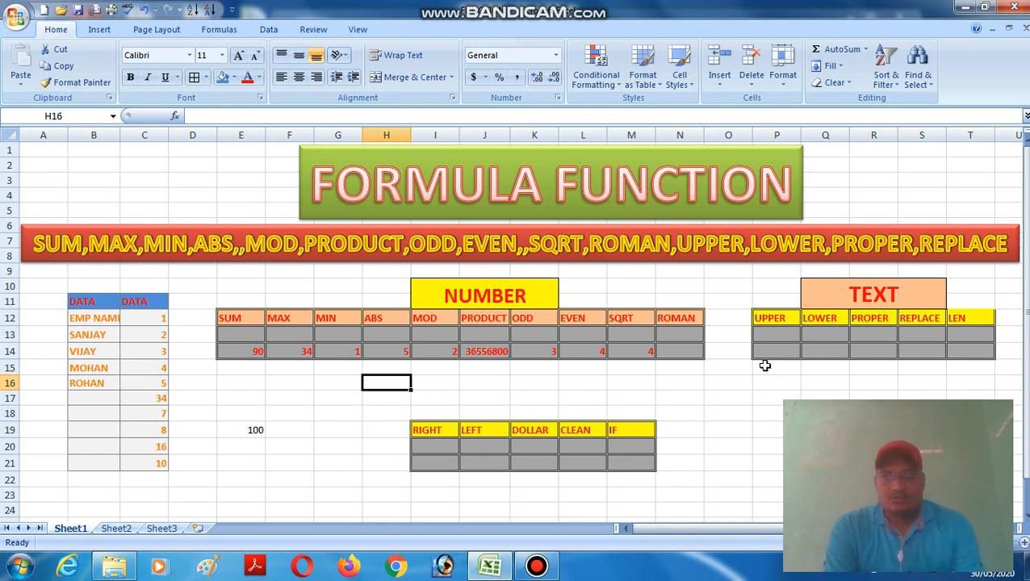
{"action": "left_click", "coordinate": [781, 337]}
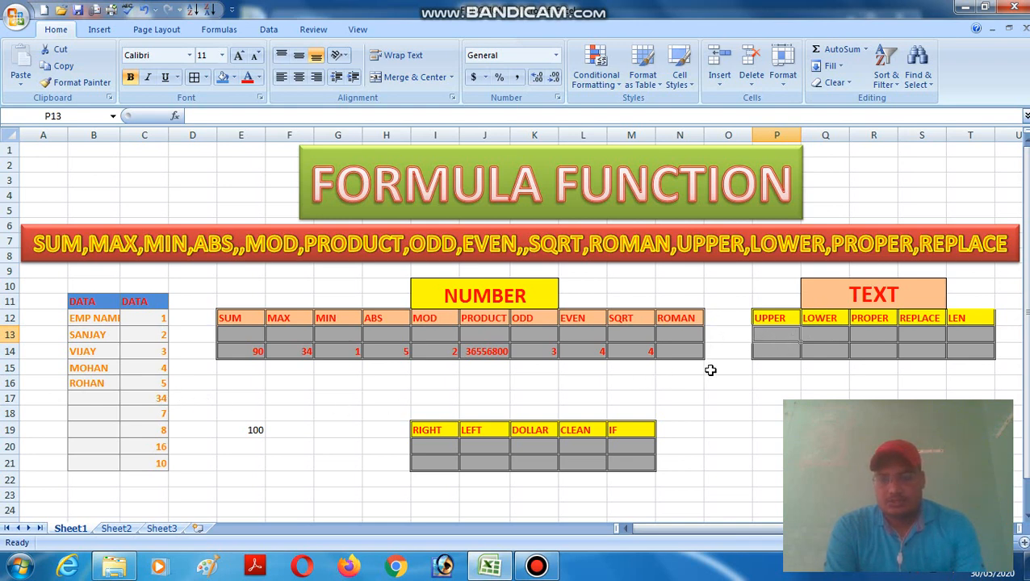
{"action": "left_click", "coordinate": [772, 353]}
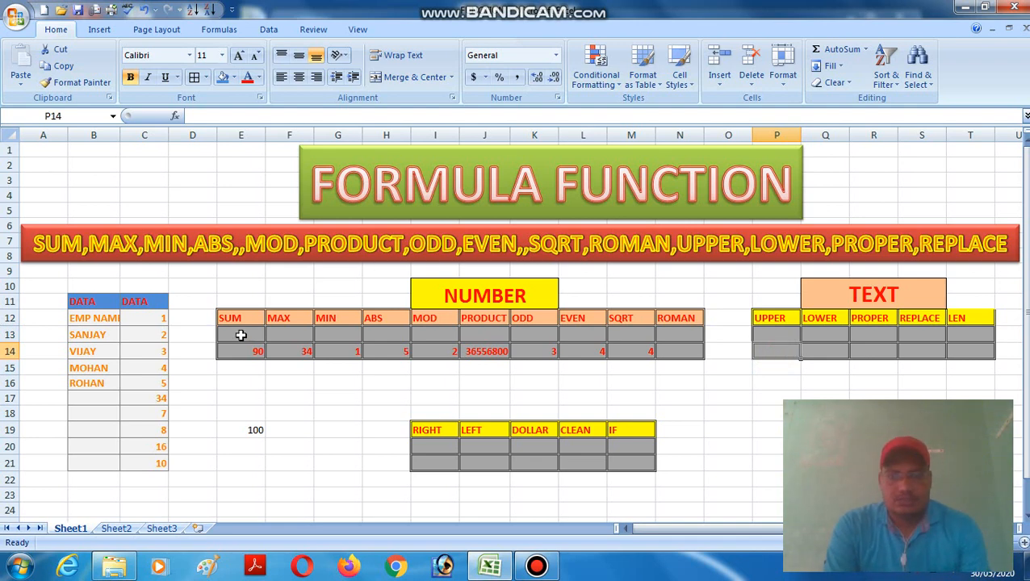
Enter the sample word "welcome" in cell F17
{"action": "left_click", "coordinate": [282, 401]}
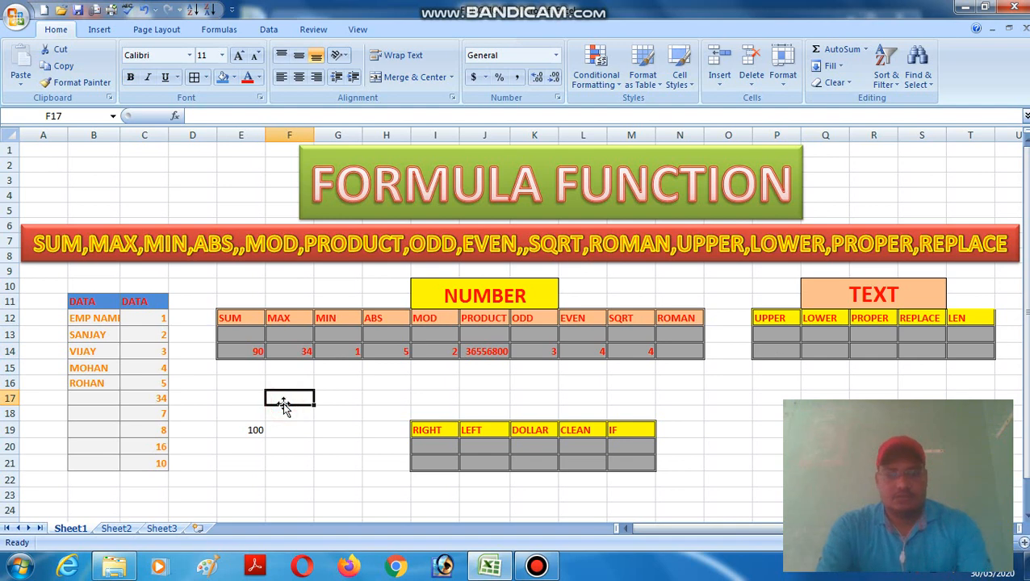
{"action": "type", "text": "W"}
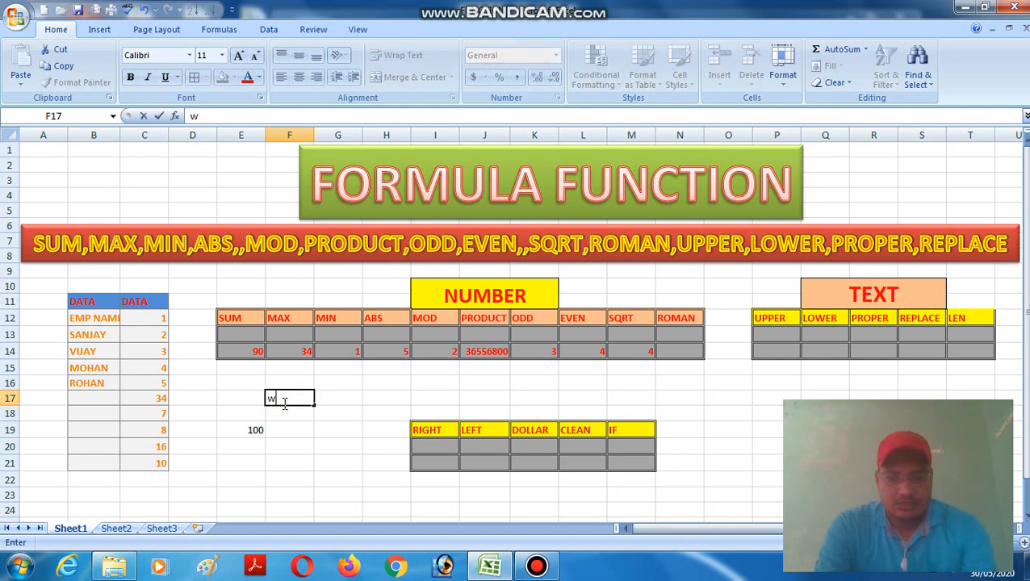
{"action": "type", "text": "elcome"}
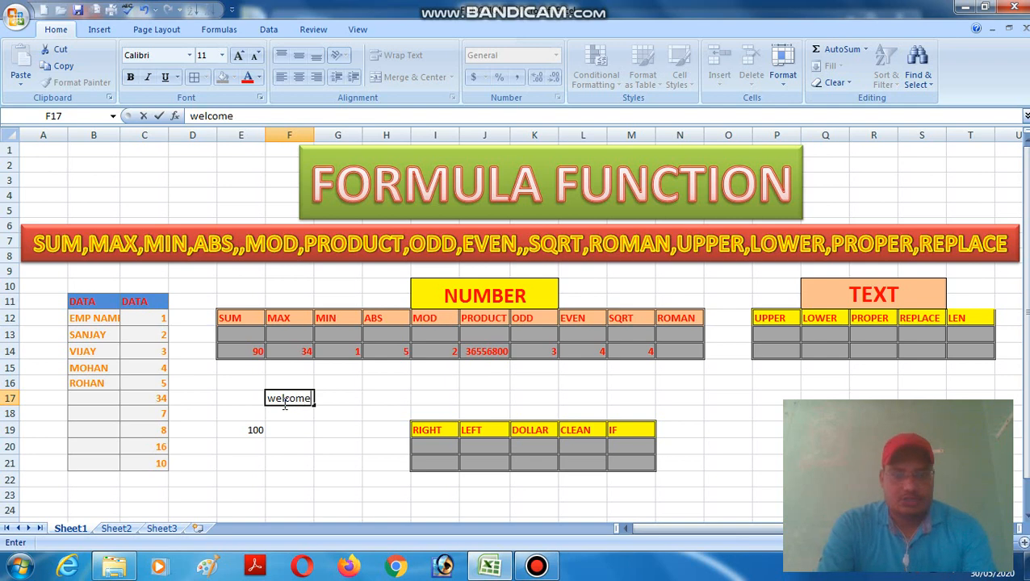
{"action": "left_click", "coordinate": [523, 384]}
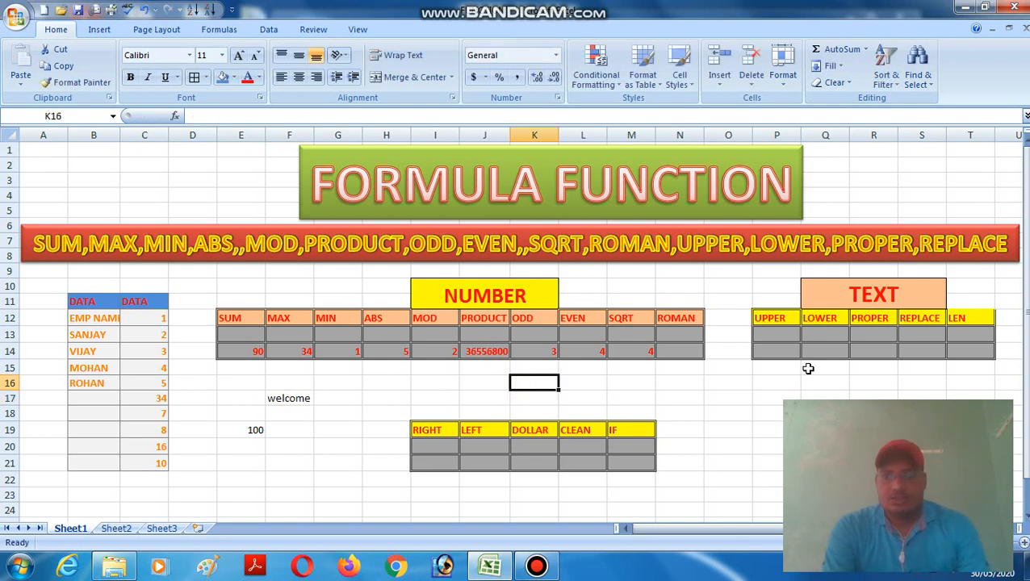
Enter =upper(F17) in cell P14 under the UPPER heading and widen column P slightly to fit the text
{"action": "left_click", "coordinate": [771, 348]}
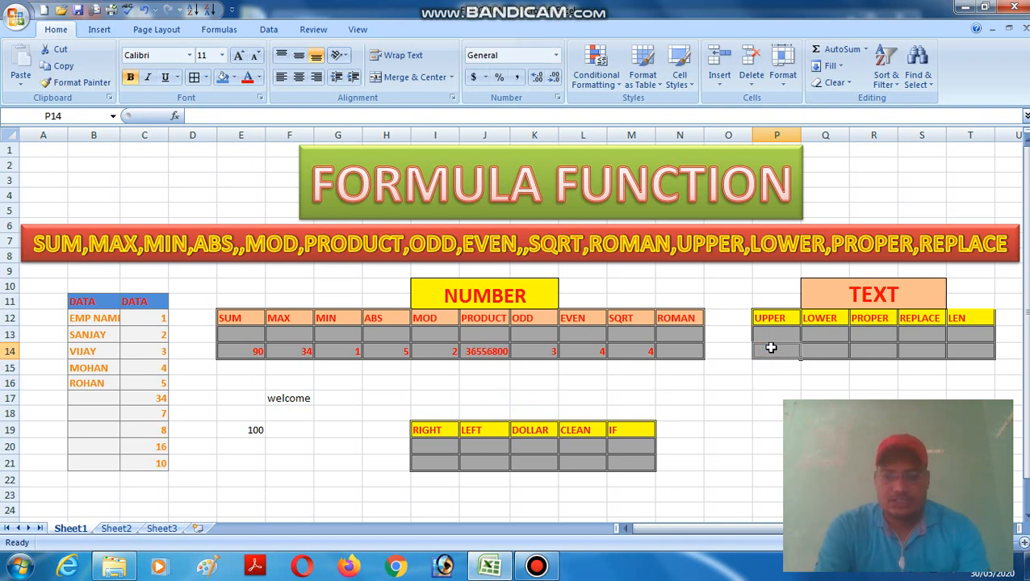
{"action": "type", "text": "="}
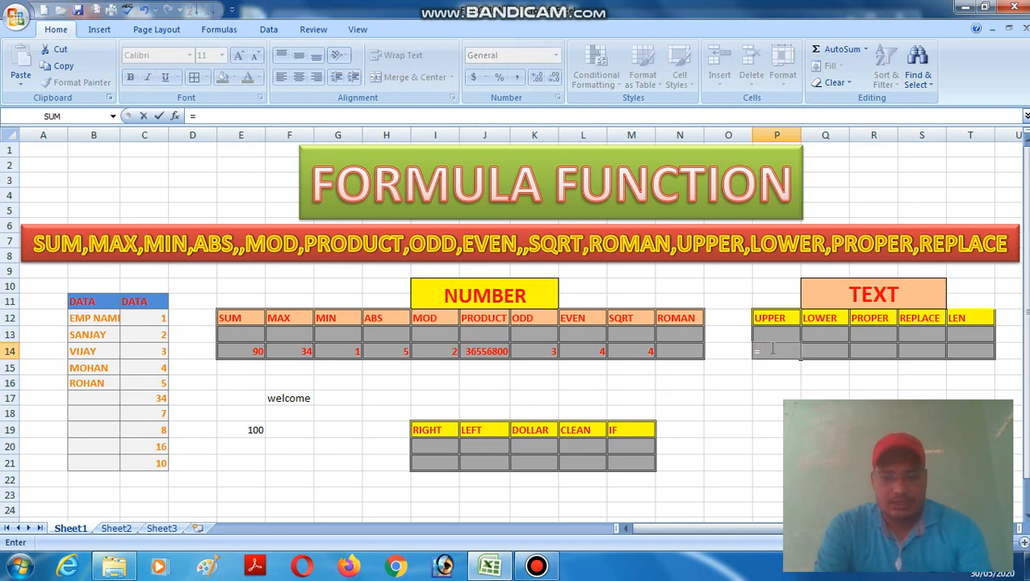
{"action": "type", "text": "upp"}
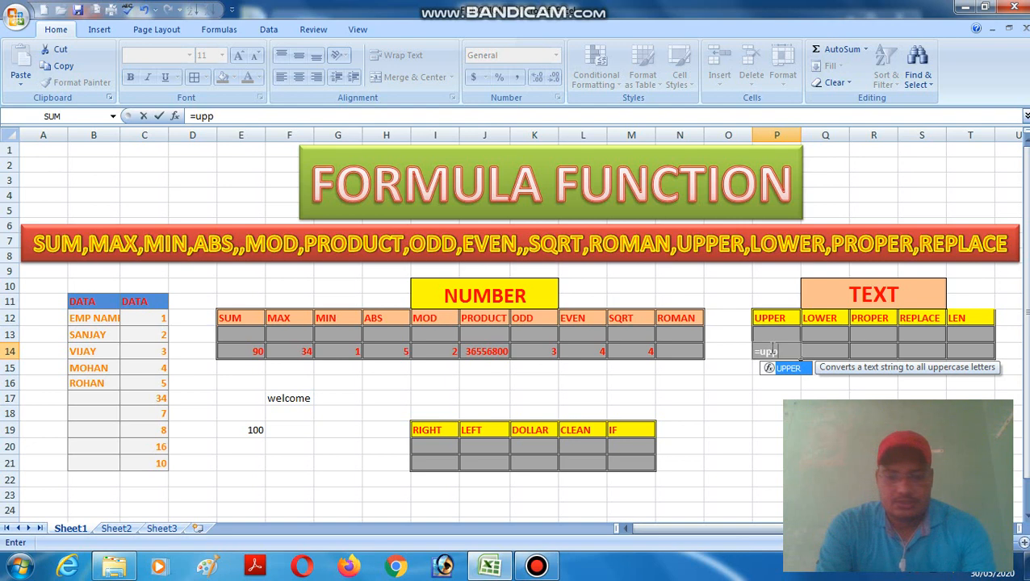
{"action": "type", "text": "er"}
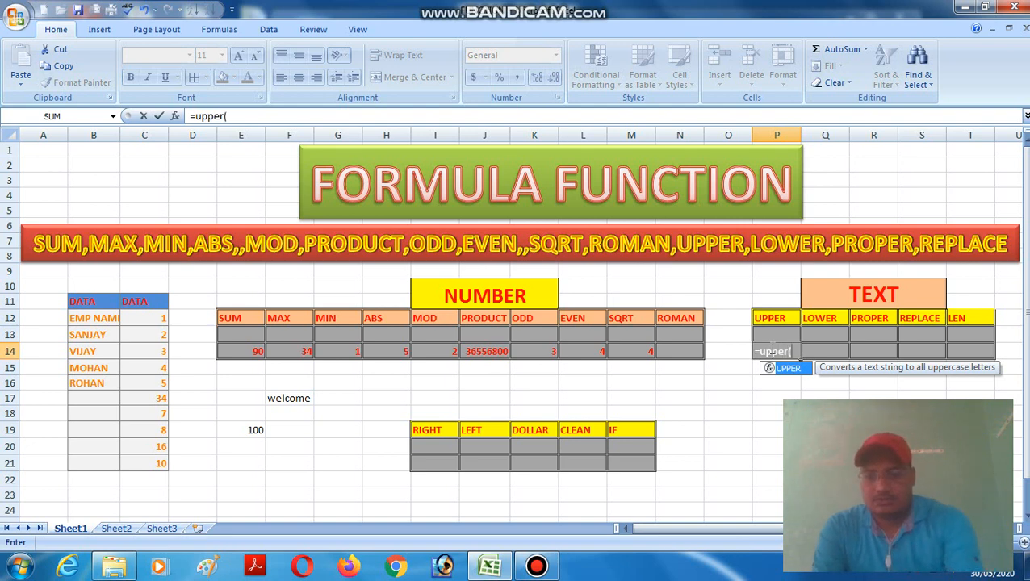
{"action": "type", "text": "("}
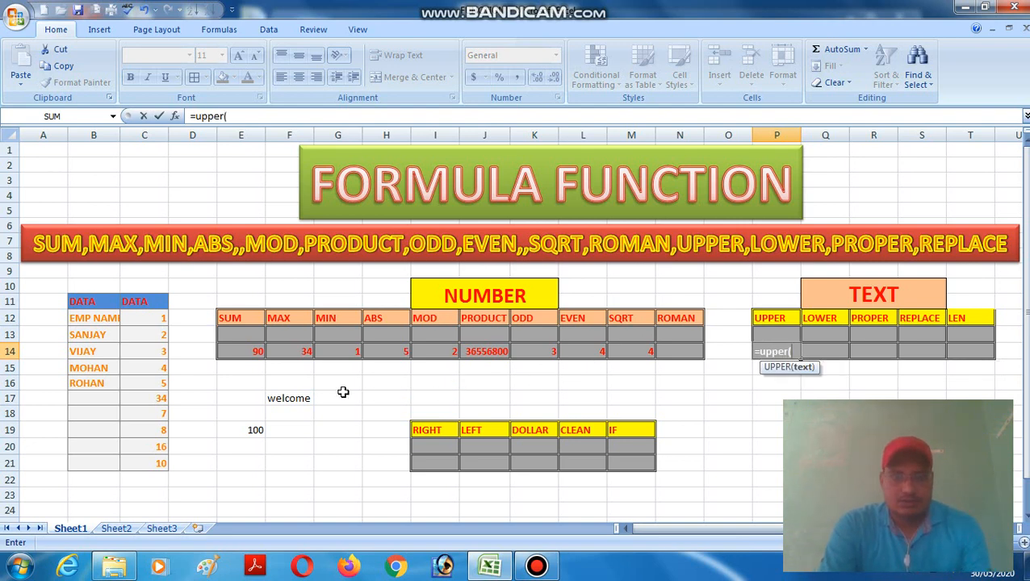
{"action": "left_click", "coordinate": [289, 398]}
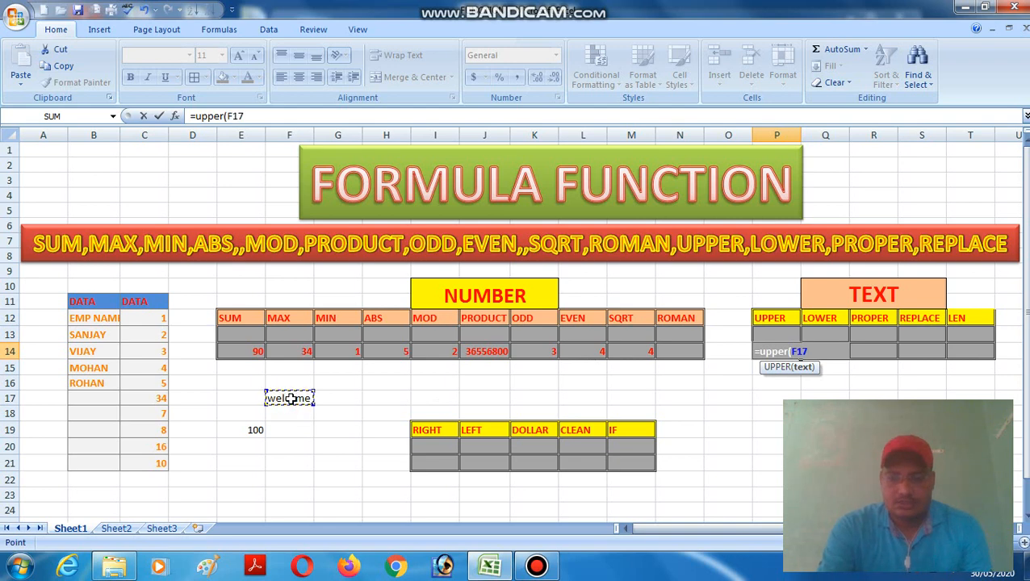
{"action": "type", "text": ")"}
{"action": "key", "text": "Return"}
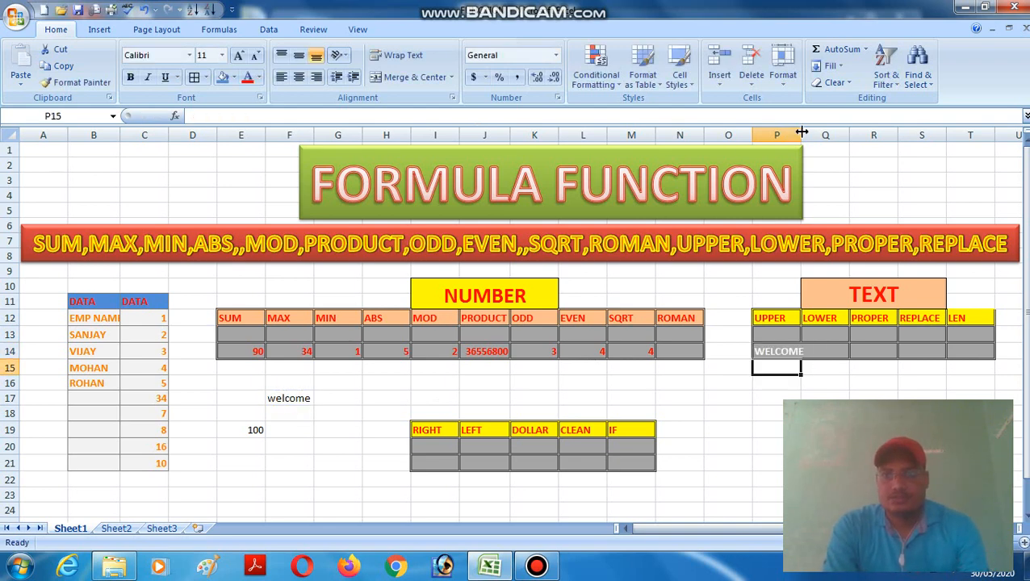
{"action": "left_click_drag", "start_coordinate": [803, 133], "coordinate": [810, 133]}
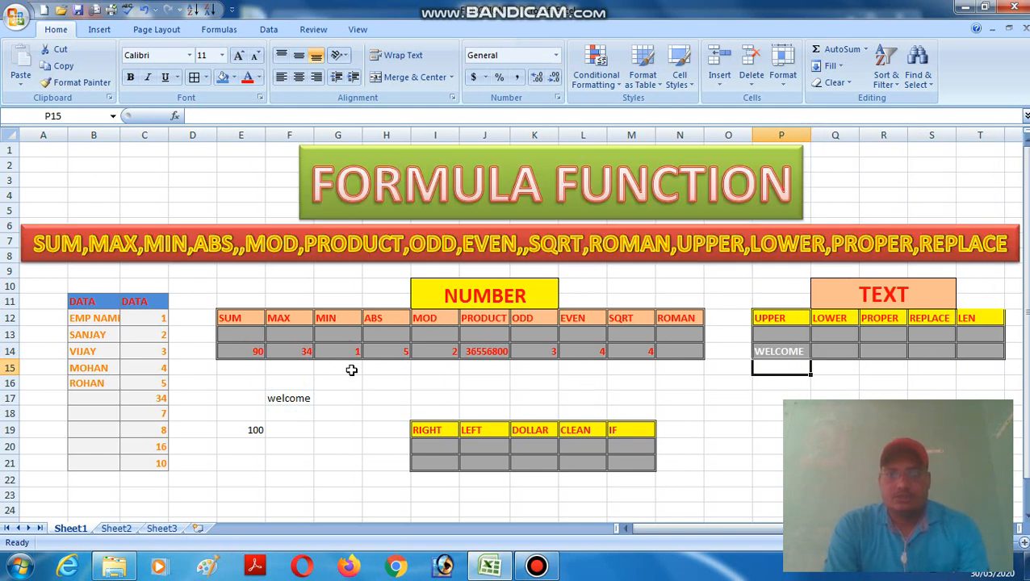
Enter =lower(B15) in cell Q14 under the LOWER heading
{"action": "left_click", "coordinate": [338, 398]}
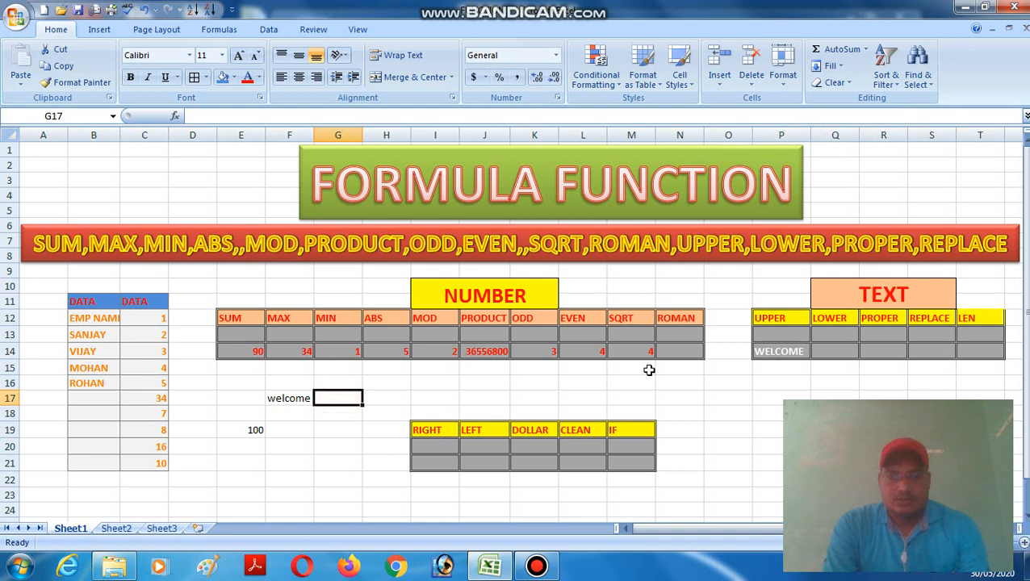
{"action": "left_click", "coordinate": [434, 398]}
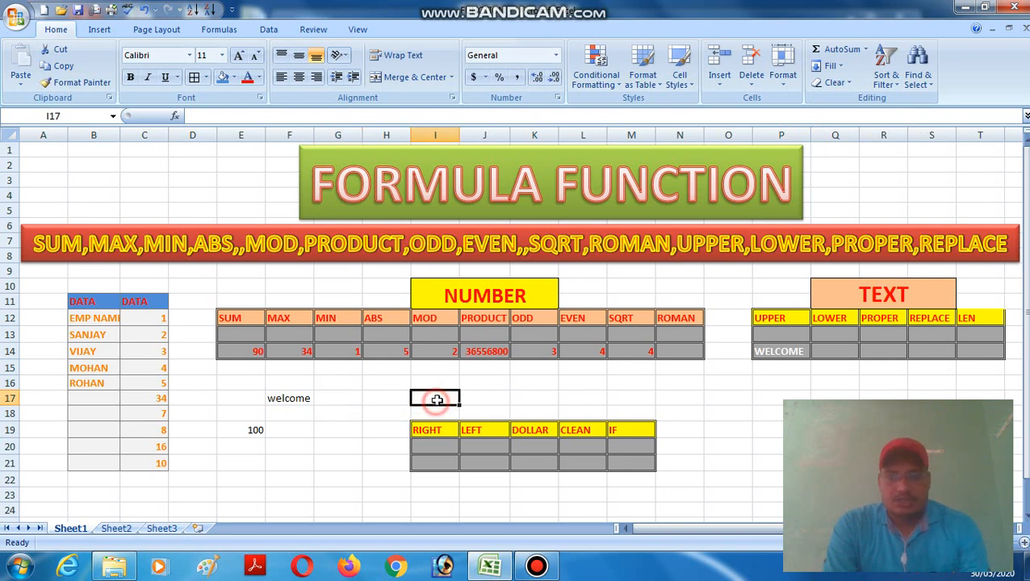
{"action": "left_click", "coordinate": [831, 351]}
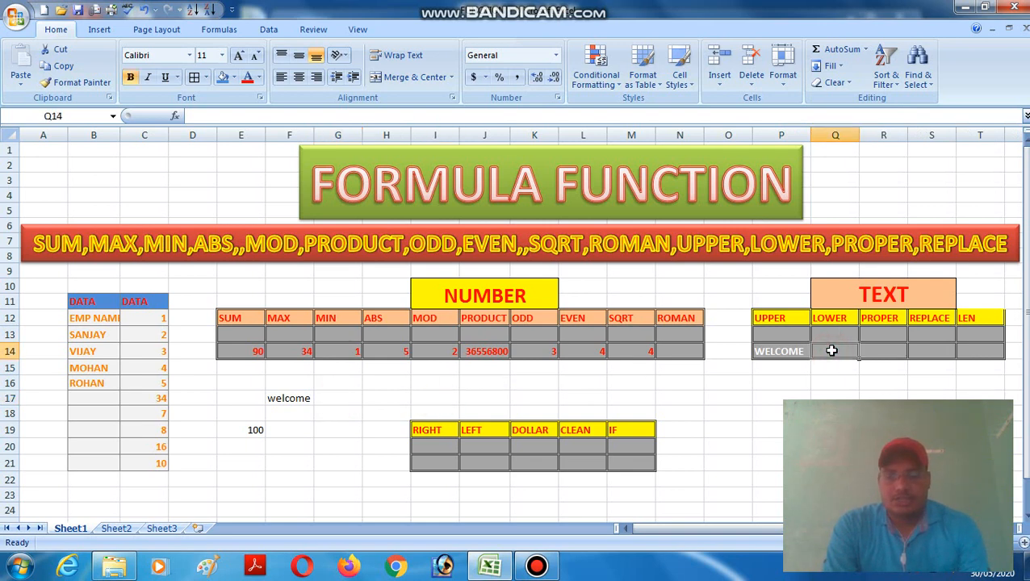
{"action": "type", "text": "="}
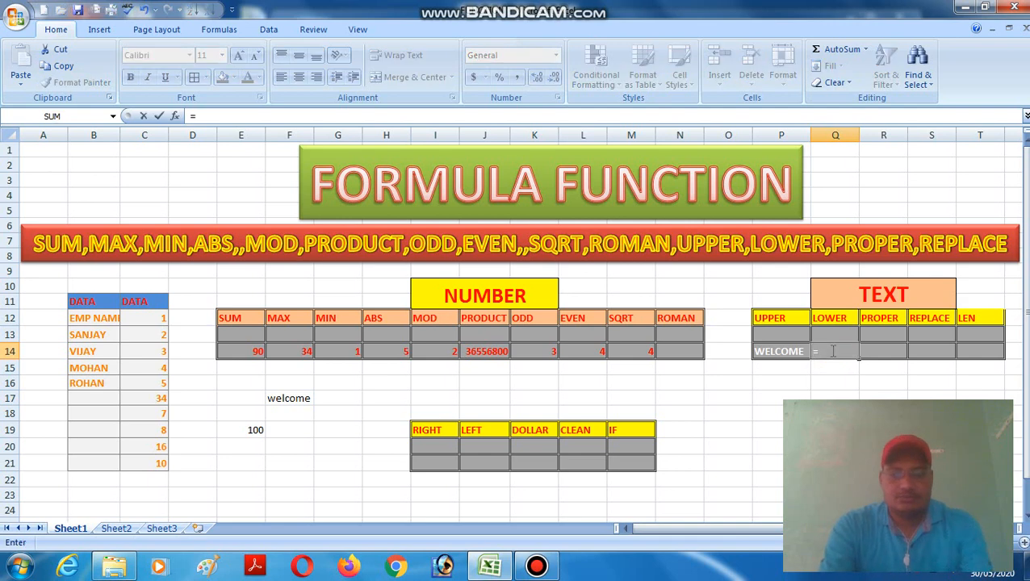
{"action": "type", "text": "lower("}
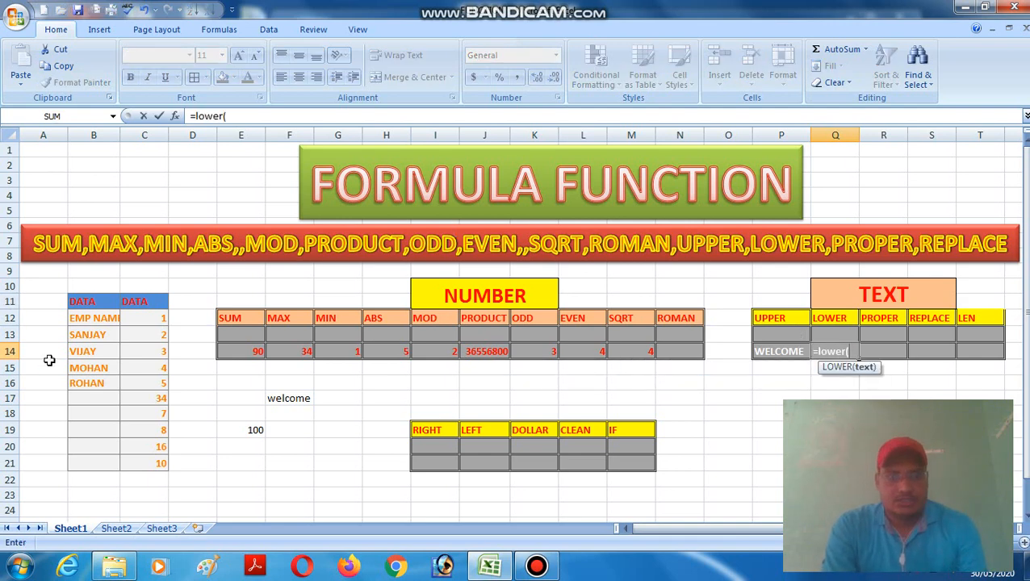
{"action": "left_click", "coordinate": [98, 368]}
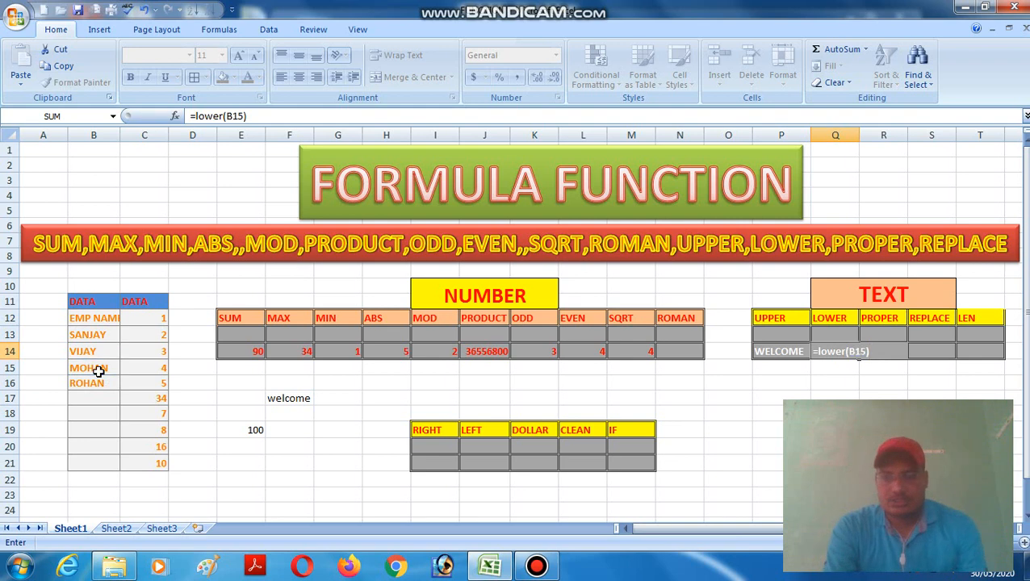
{"action": "key", "text": "Return"}
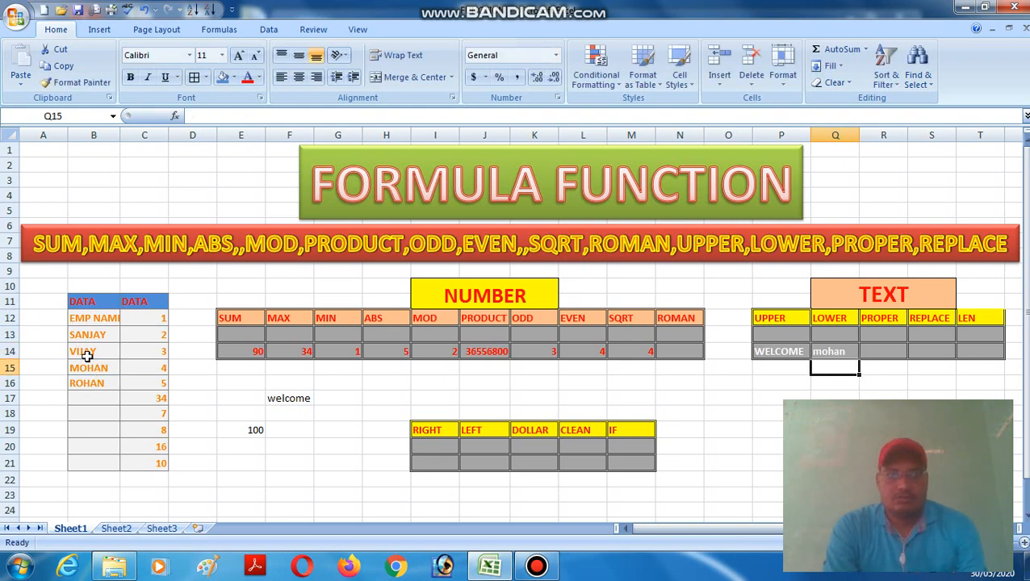
Enter =proper(F17) in cell R14 under the PROPER heading
{"action": "left_click", "coordinate": [865, 352]}
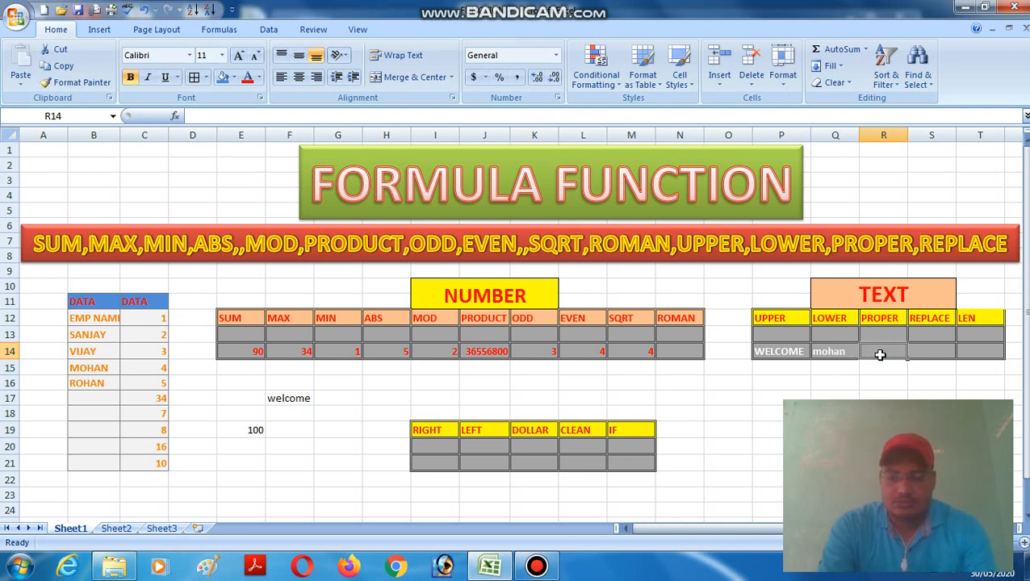
{"action": "type", "text": "="}
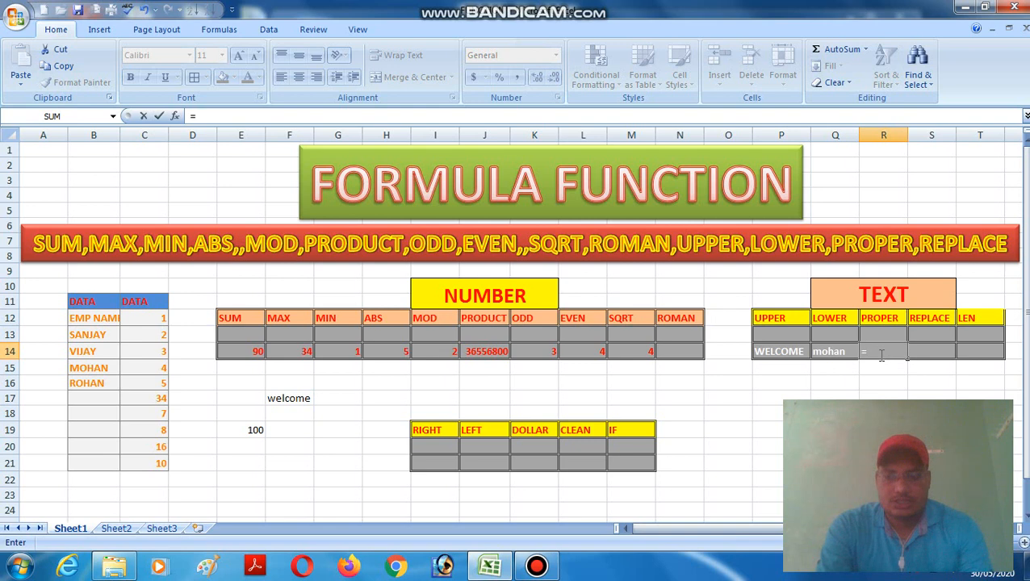
{"action": "type", "text": "prope"}
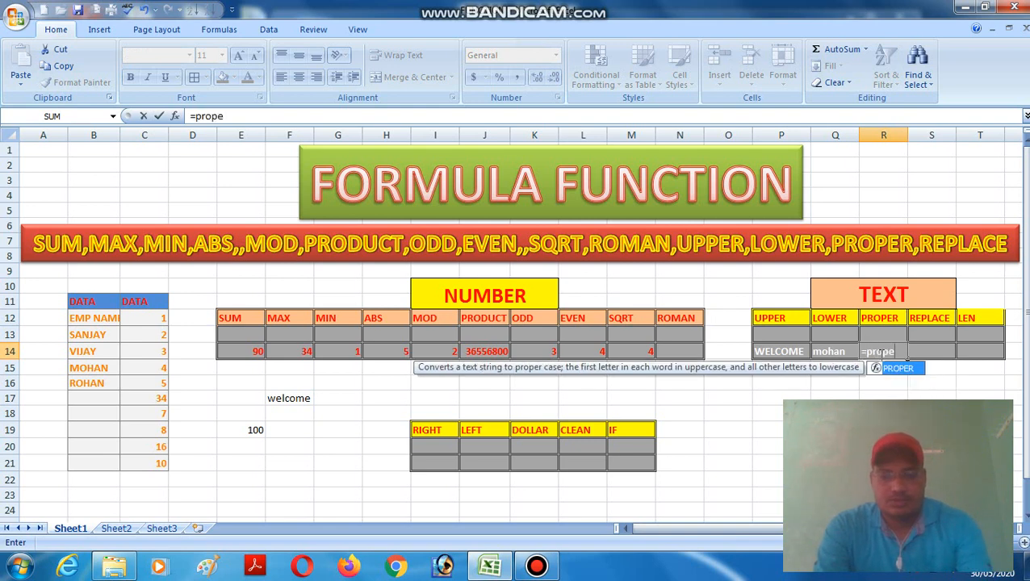
{"action": "type", "text": "r("}
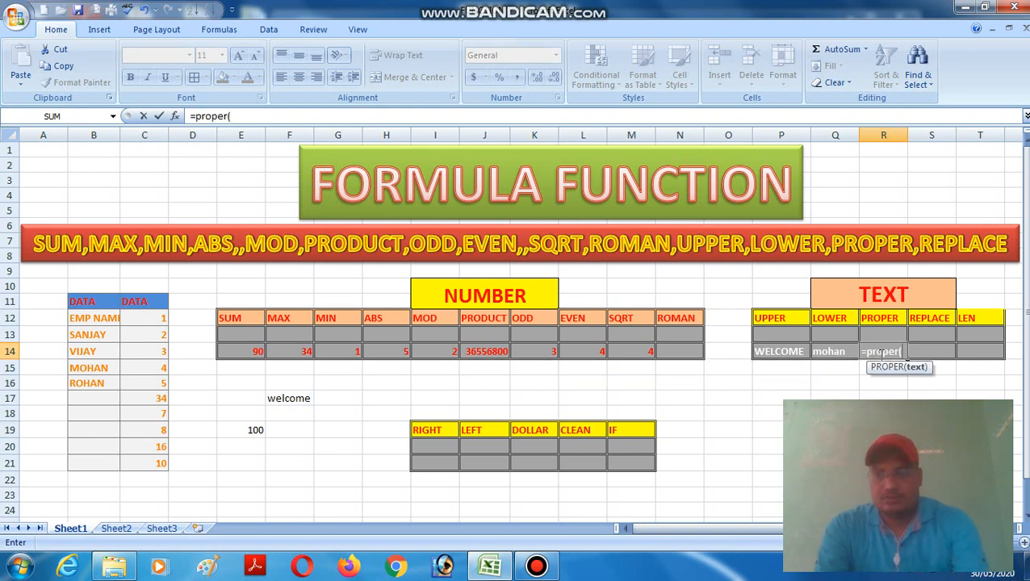
{"action": "left_click", "coordinate": [285, 407]}
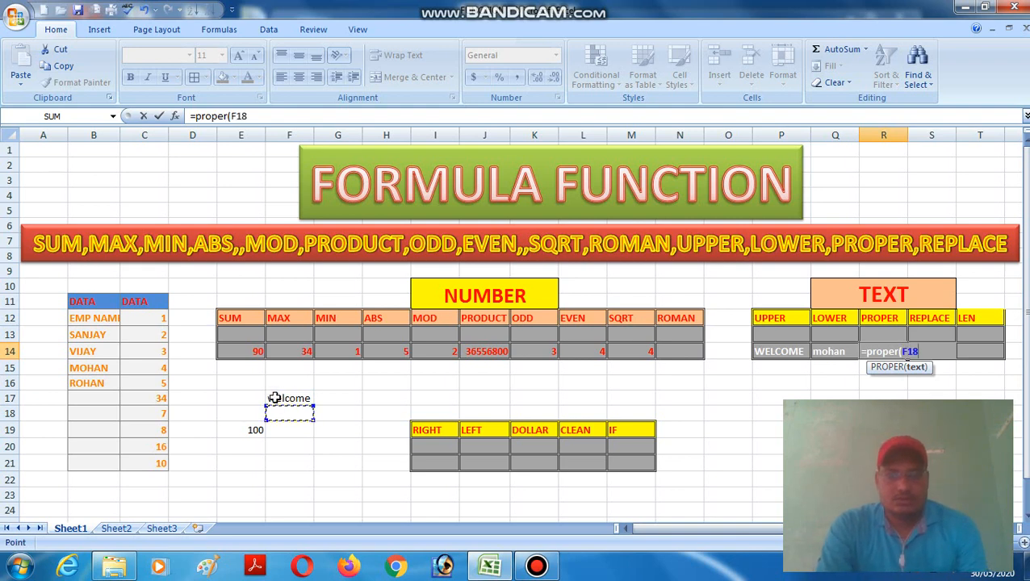
{"action": "left_click", "coordinate": [275, 398]}
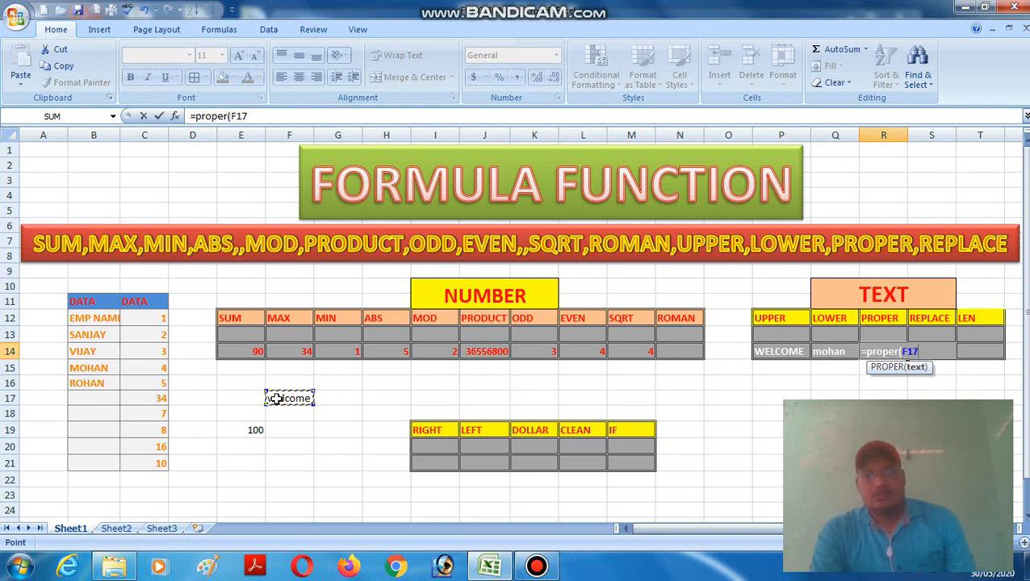
{"action": "type", "text": ")"}
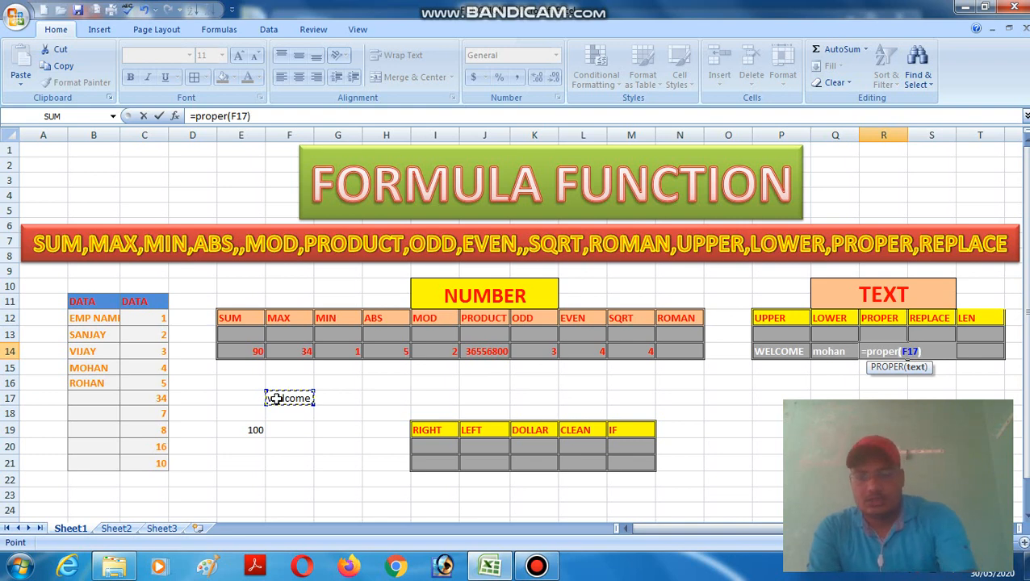
{"action": "key", "text": "Return"}
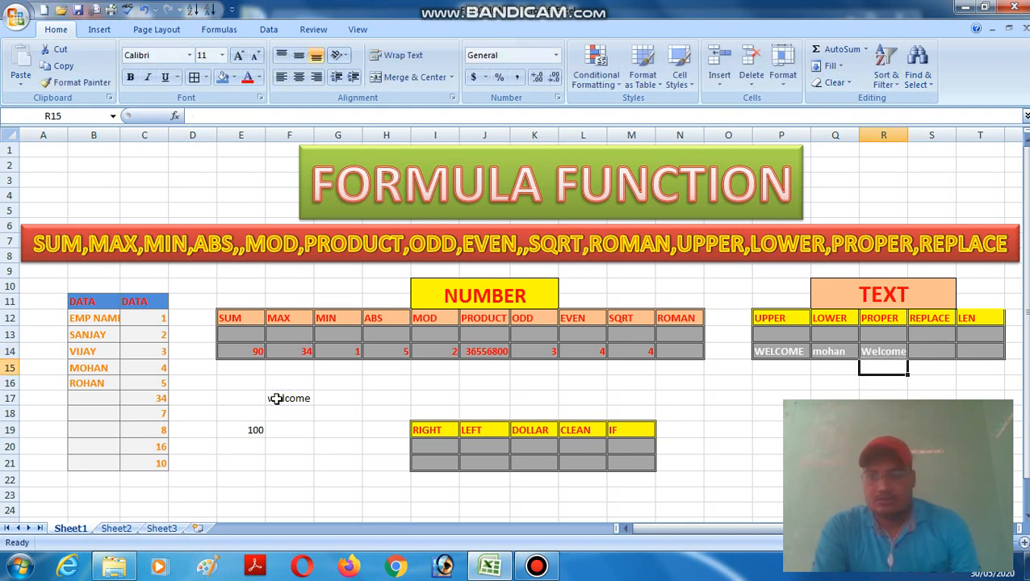
Widen column S slightly and dismiss the Windows color scheme dialog without choosing an option, keeping S14 selected
{"action": "left_click", "coordinate": [931, 350]}
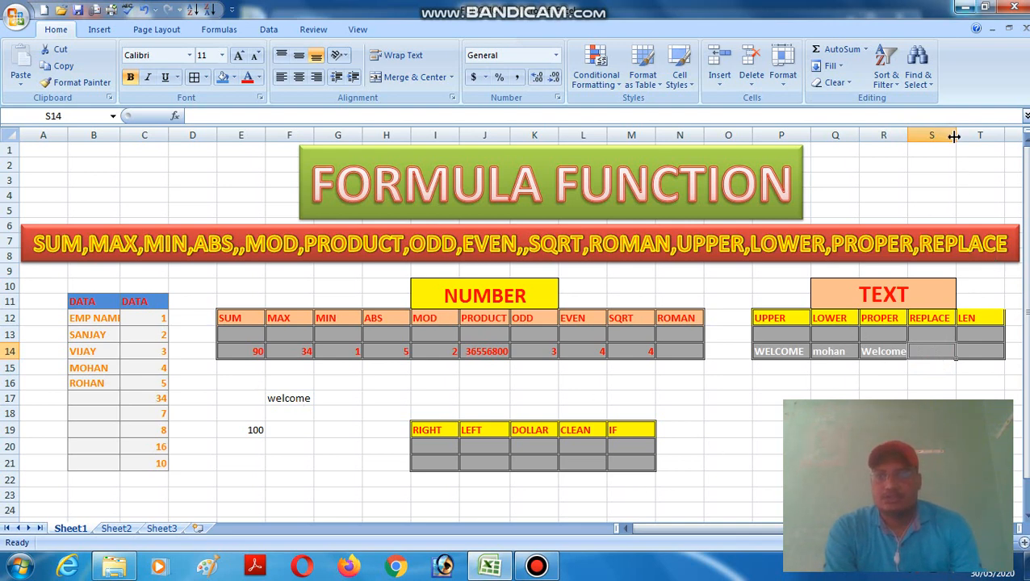
{"action": "left_click_drag", "start_coordinate": [953, 135], "coordinate": [956, 139]}
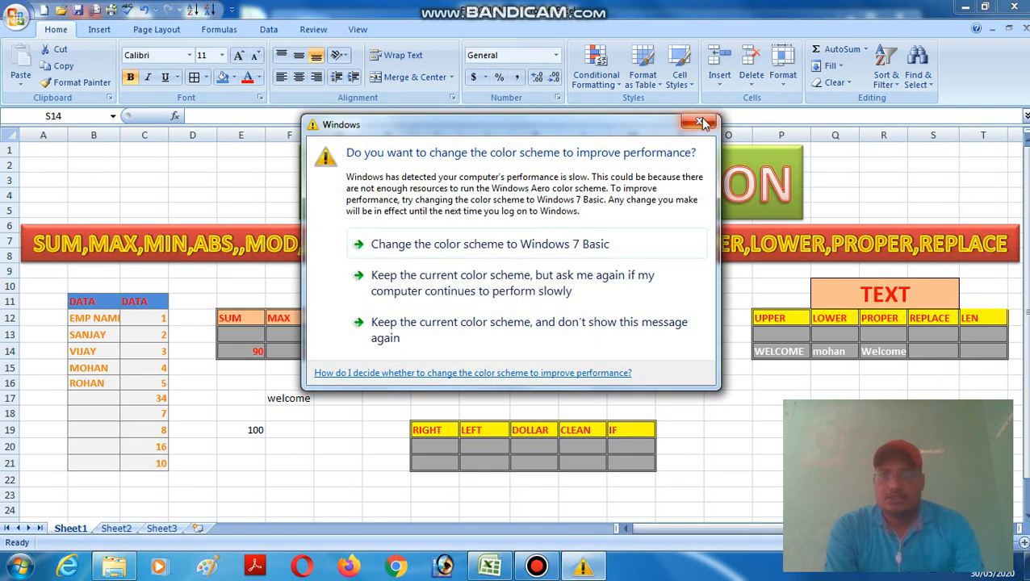
{"action": "left_click", "coordinate": [699, 121]}
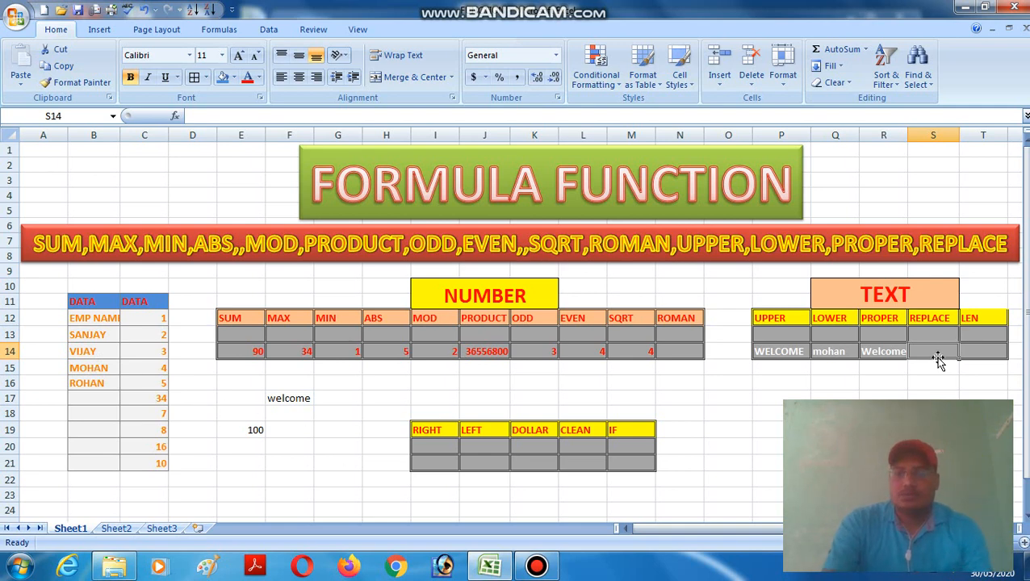
Enter =replace(B15,1,1,"S") in cell S14 under the REPLACE heading
{"action": "type", "text": "=rep"}
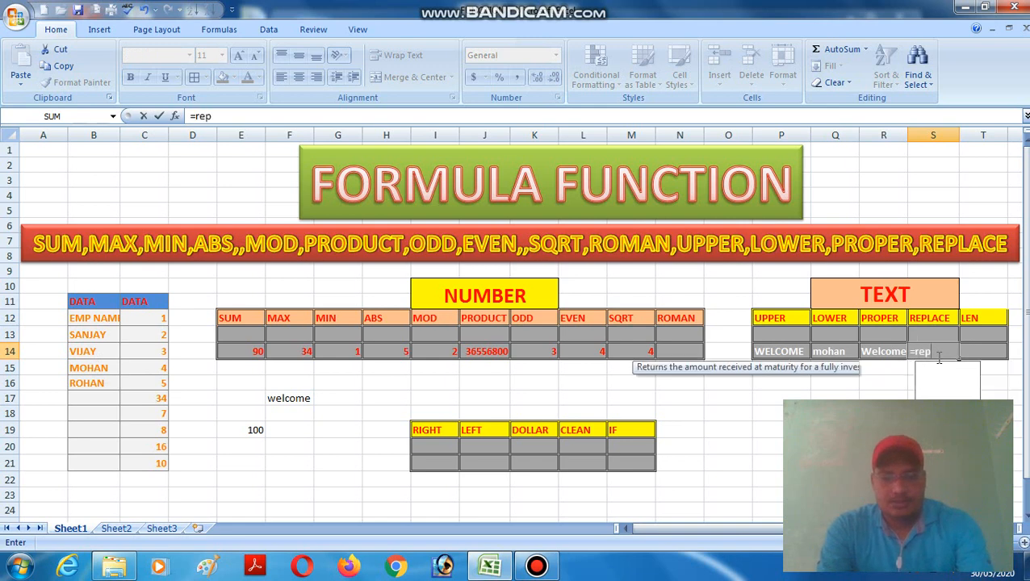
{"action": "type", "text": "lace("}
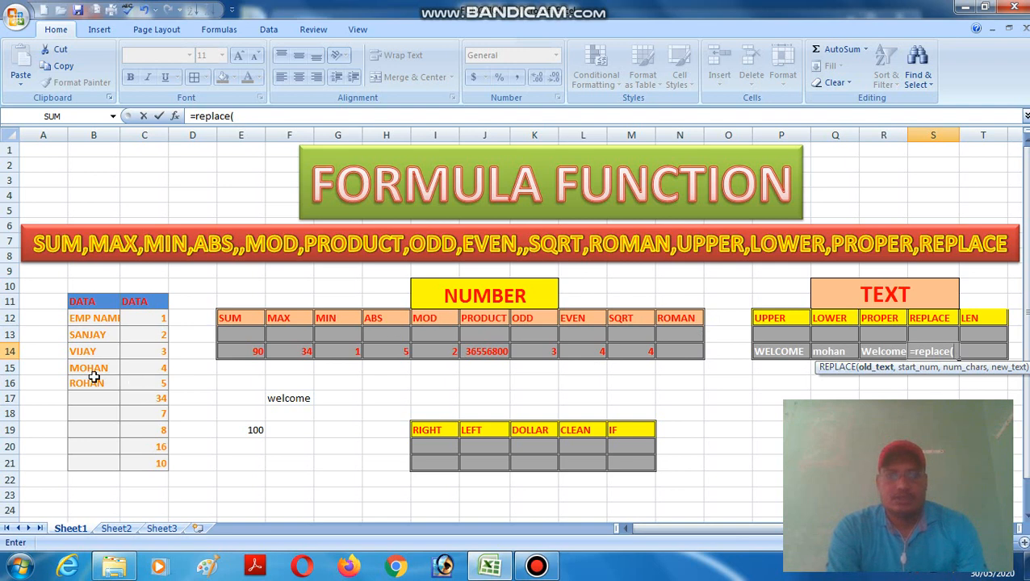
{"action": "left_click", "coordinate": [103, 368]}
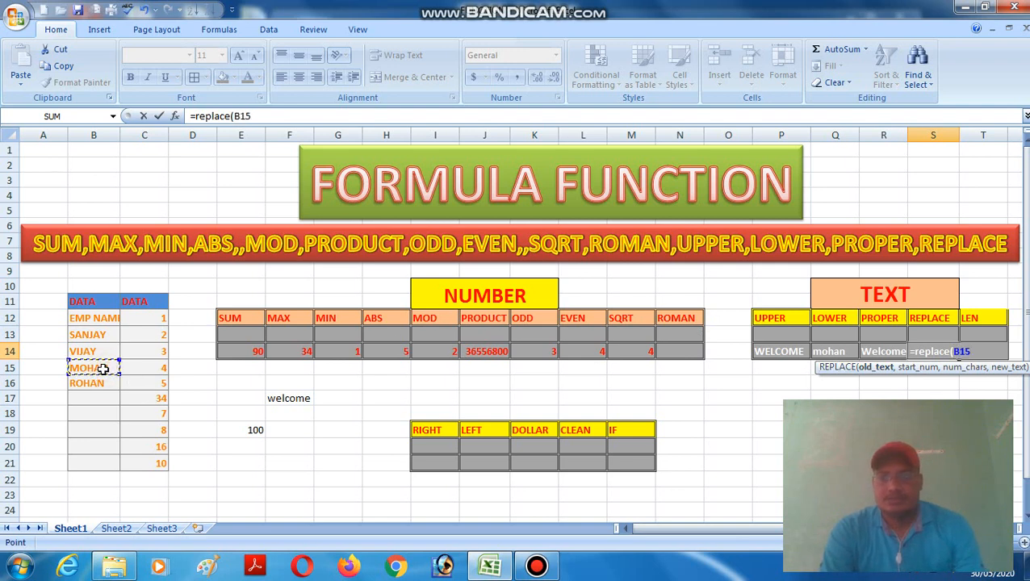
{"action": "type", "text": ","}
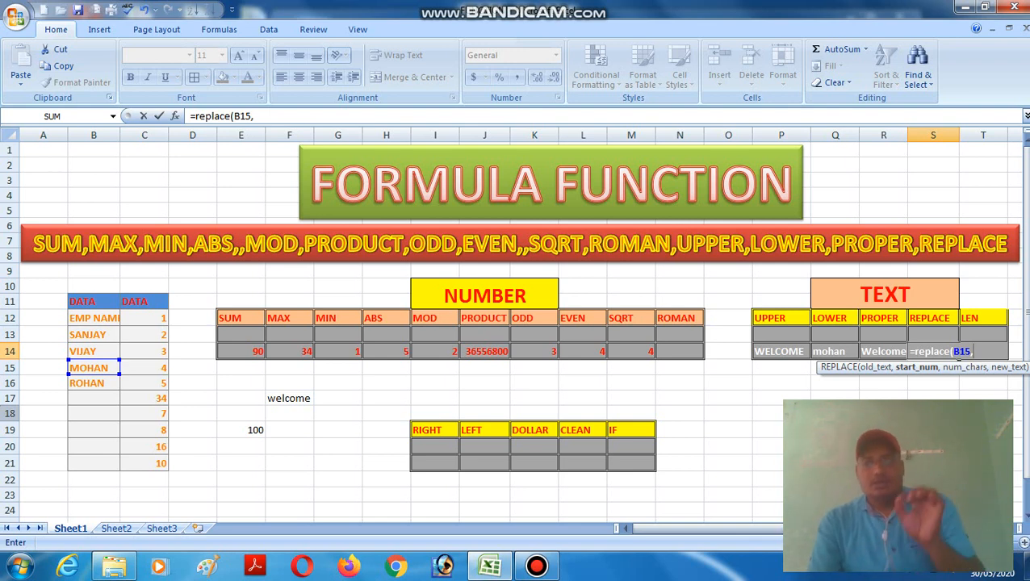
{"action": "type", "text": "1"}
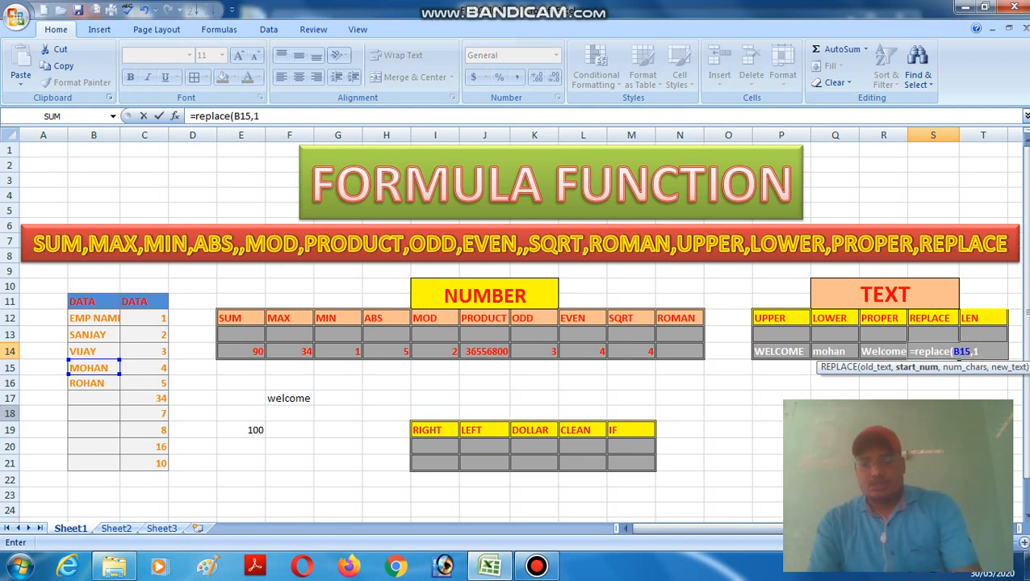
{"action": "type", "text": ",1"}
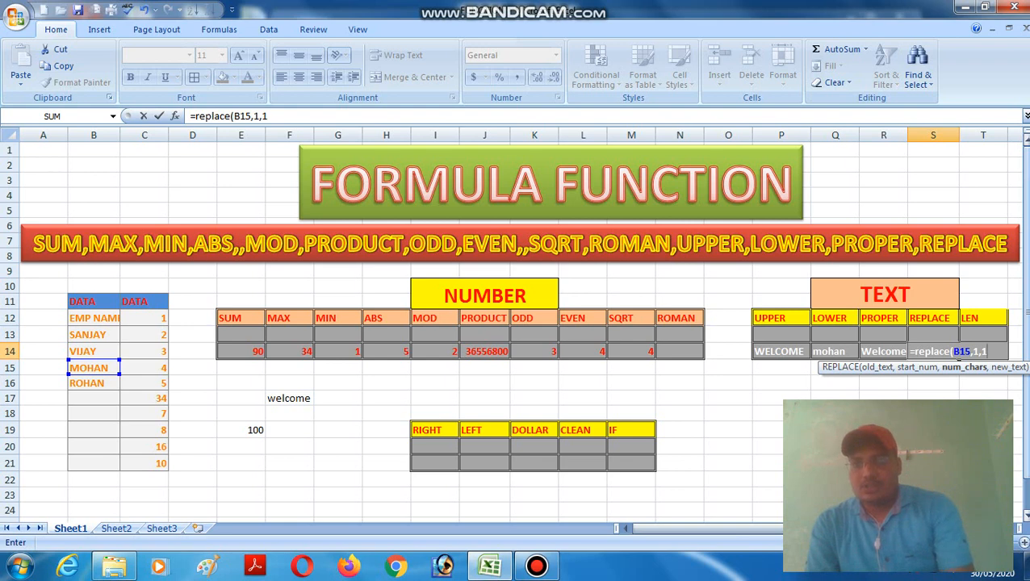
{"action": "type", "text": ",\"S"}
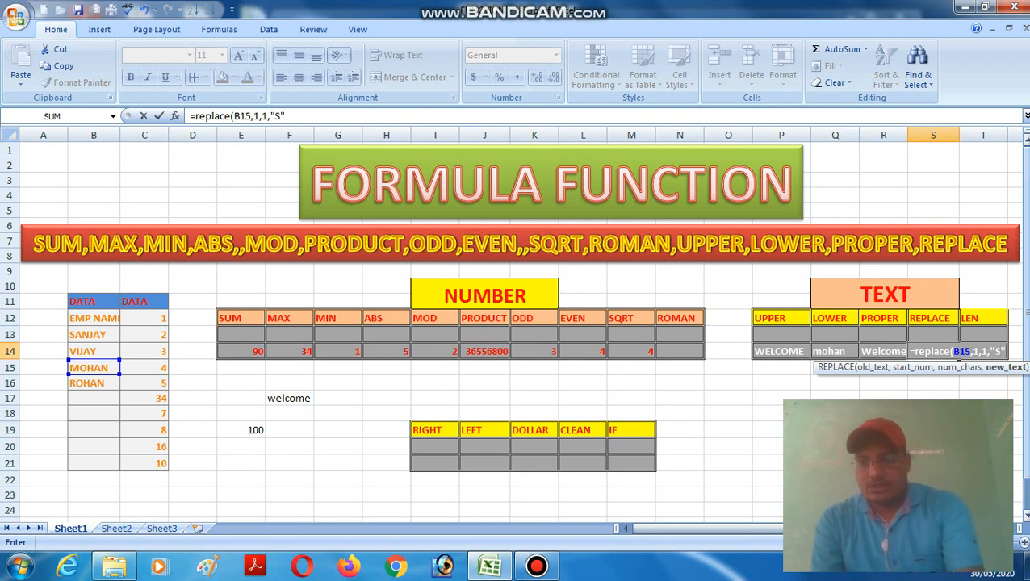
{"action": "type", "text": ")"}
{"action": "key", "text": "Return"}
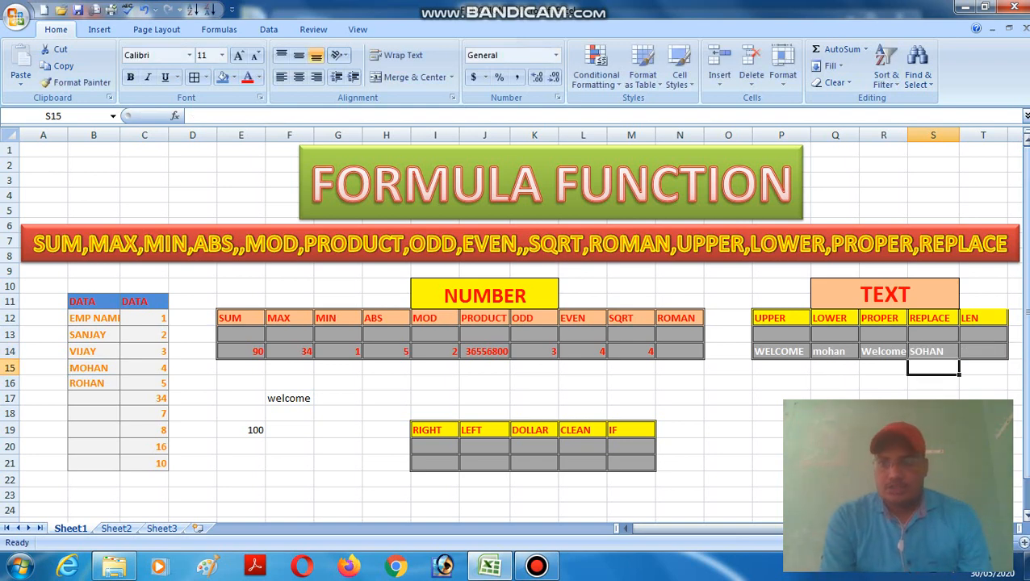
{"action": "left_click", "coordinate": [976, 351]}
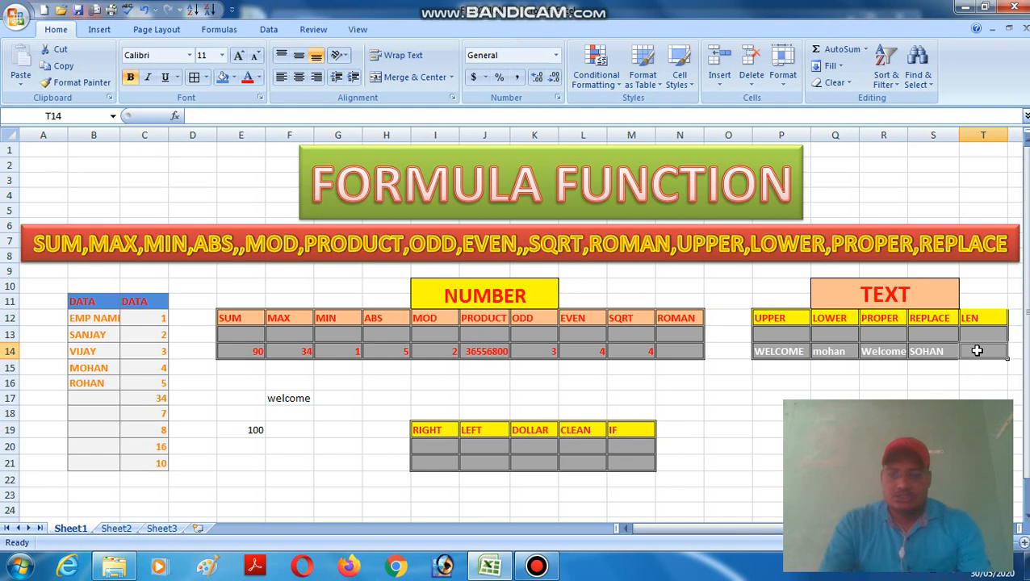
{"action": "type", "text": "=l"}
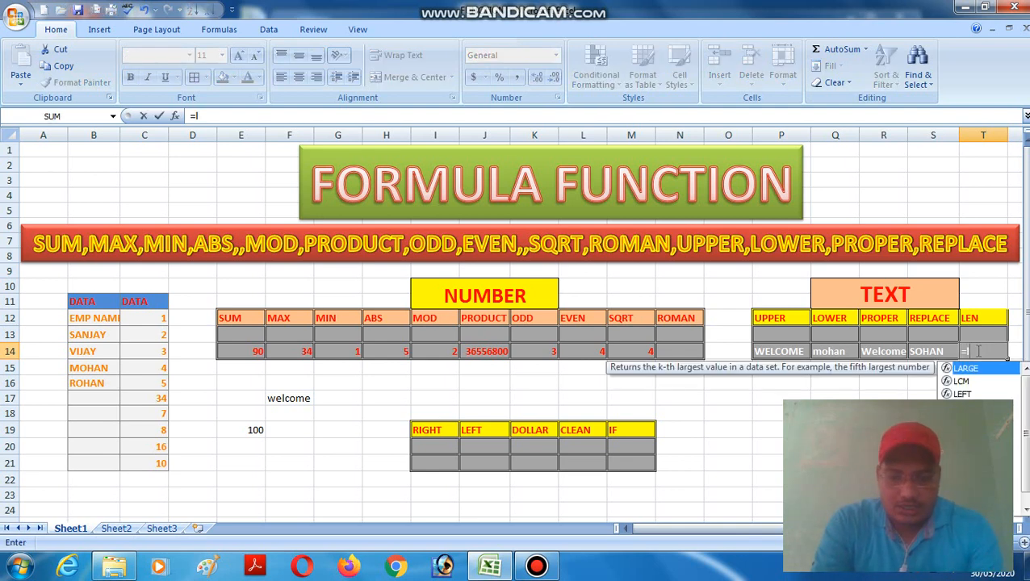
{"action": "type", "text": "en("}
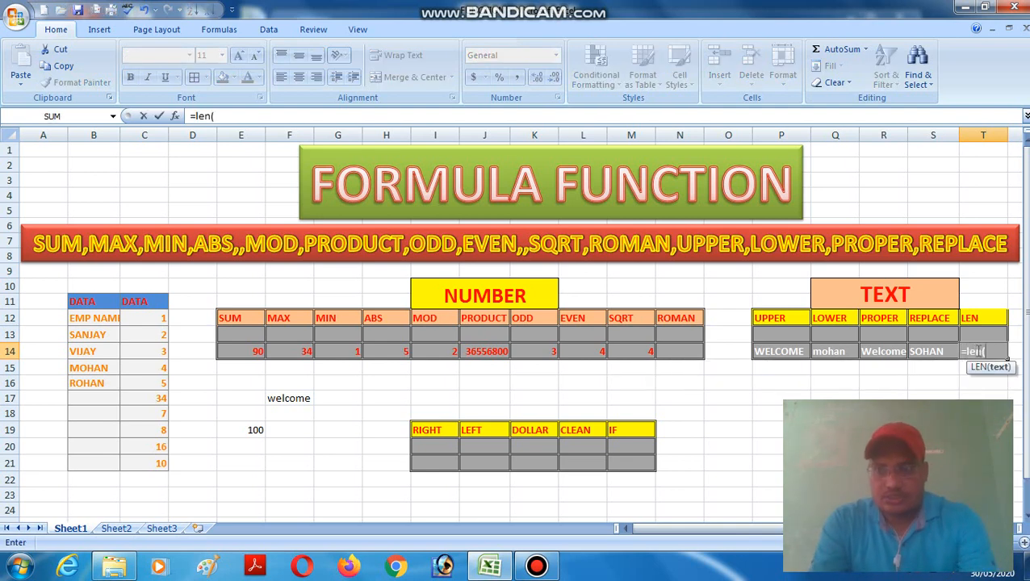
{"action": "left_click", "coordinate": [97, 333]}
{"action": "type", "text": "0"}
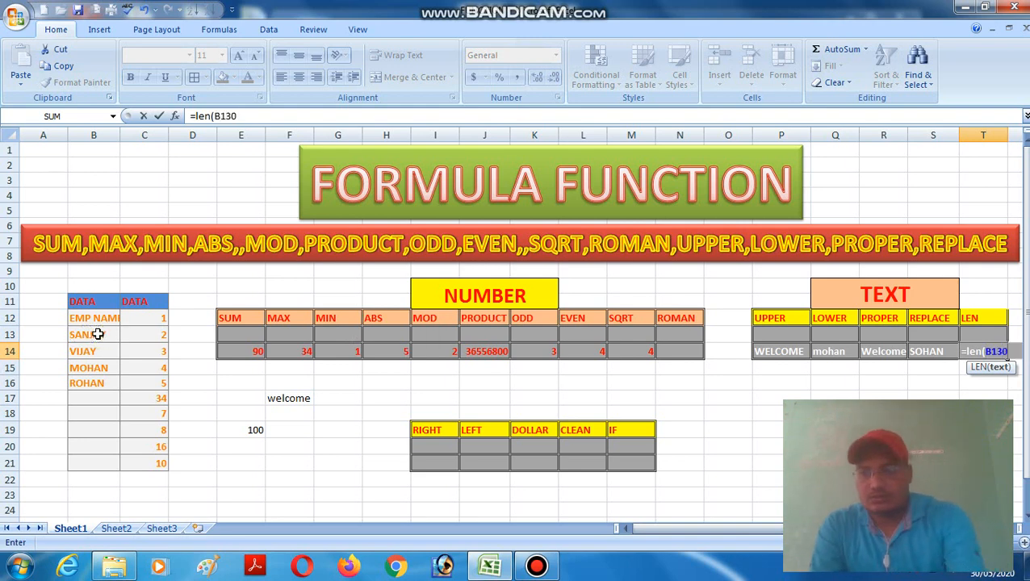
{"action": "key", "text": "Return"}
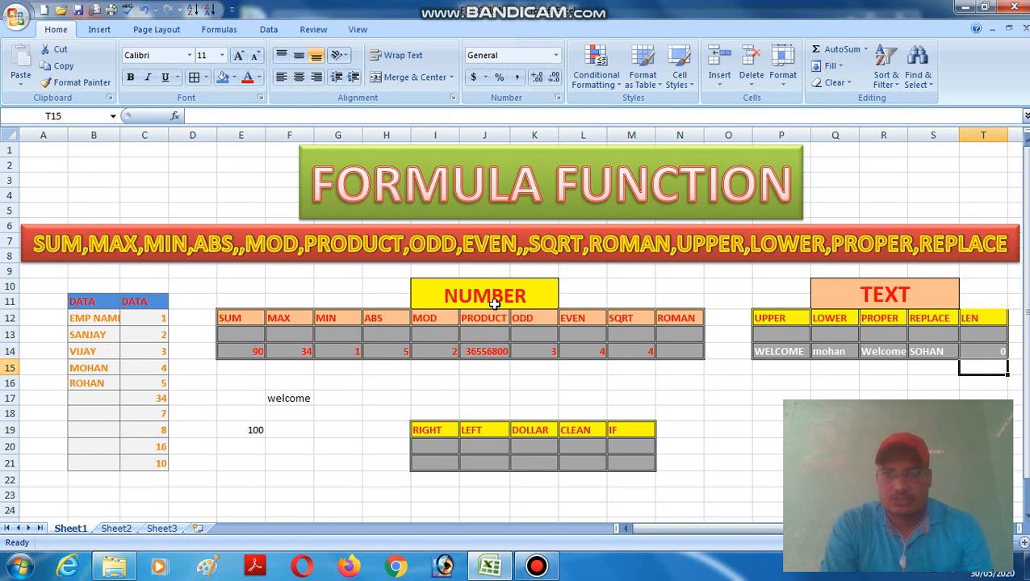
Clear cell T14 under the LEN heading and enter =len(B13), dismissing the Windows color scheme dialog without choosing an option
{"action": "left_click", "coordinate": [981, 351]}
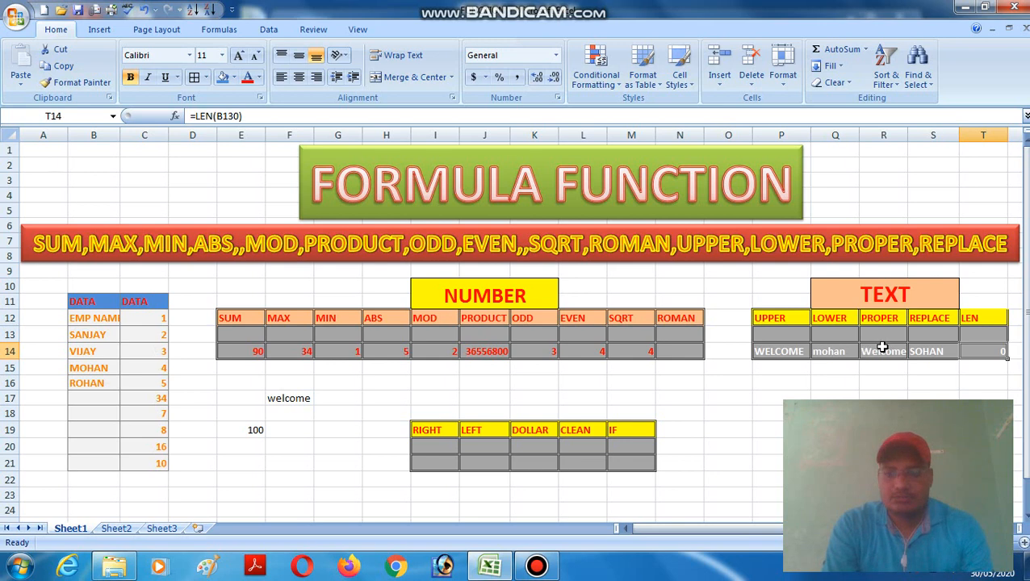
{"action": "key", "text": "Delete"}
{"action": "type", "text": "="}
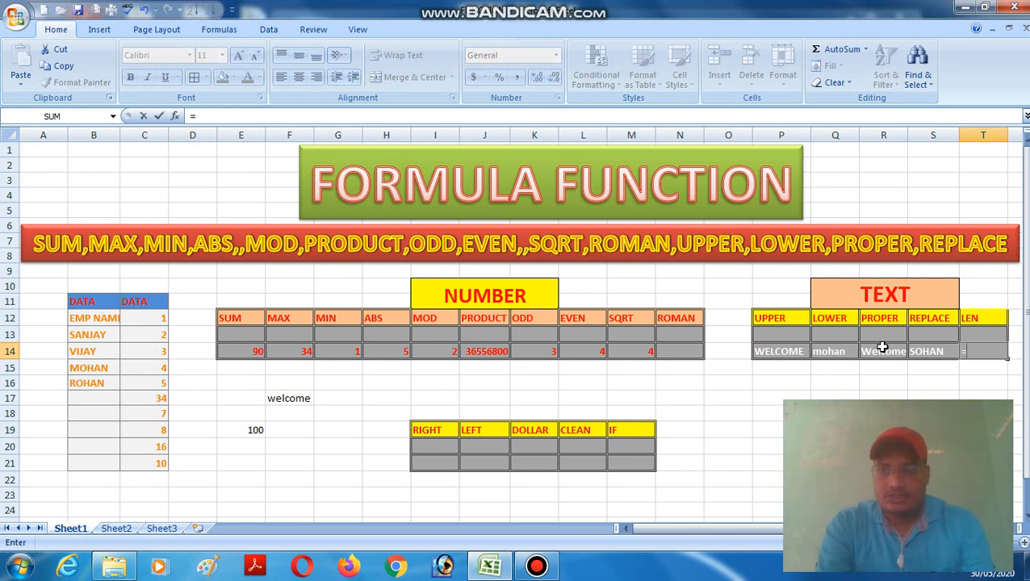
{"action": "type", "text": "len"}
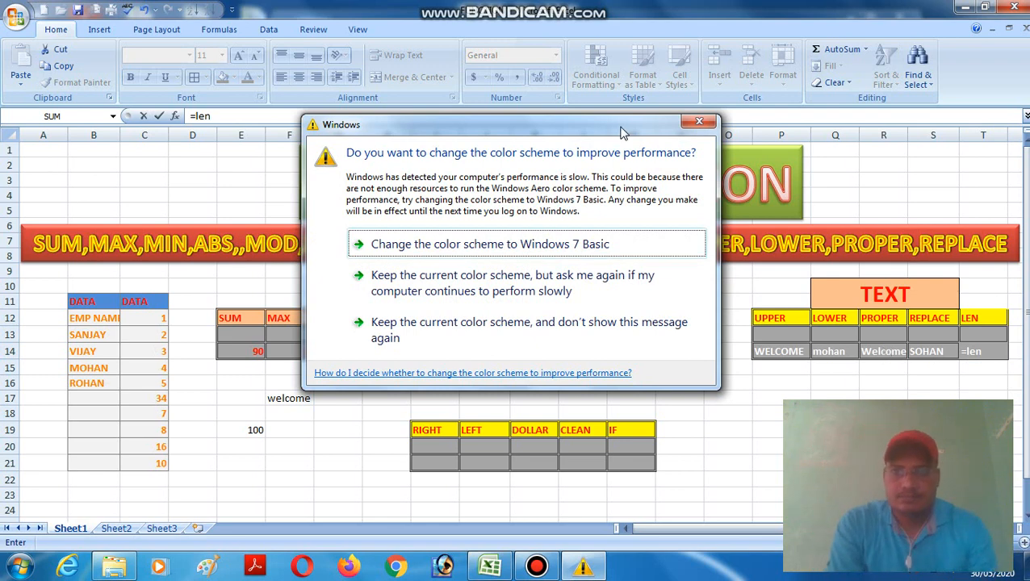
{"action": "left_click", "coordinate": [695, 124]}
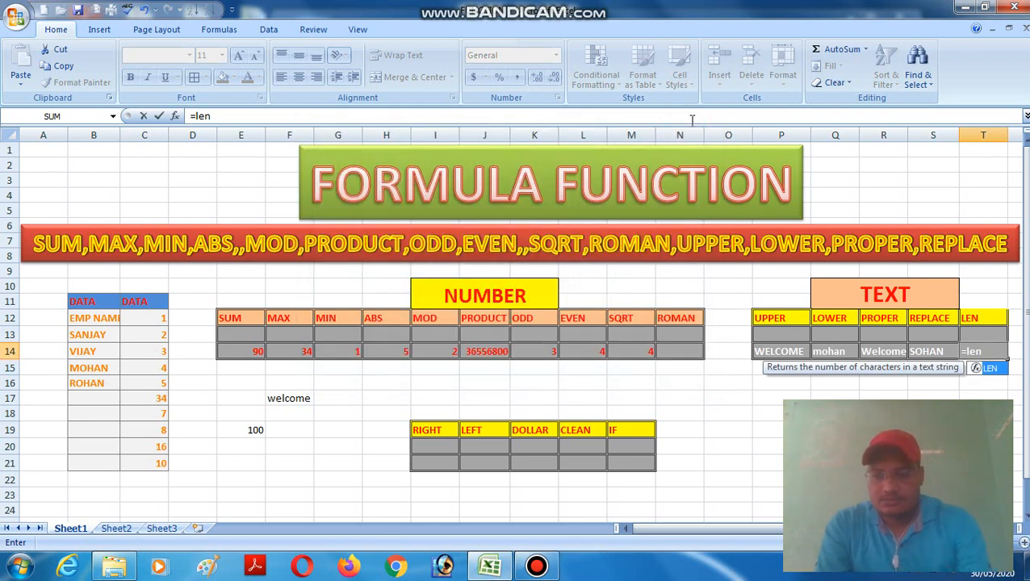
{"action": "type", "text": "("}
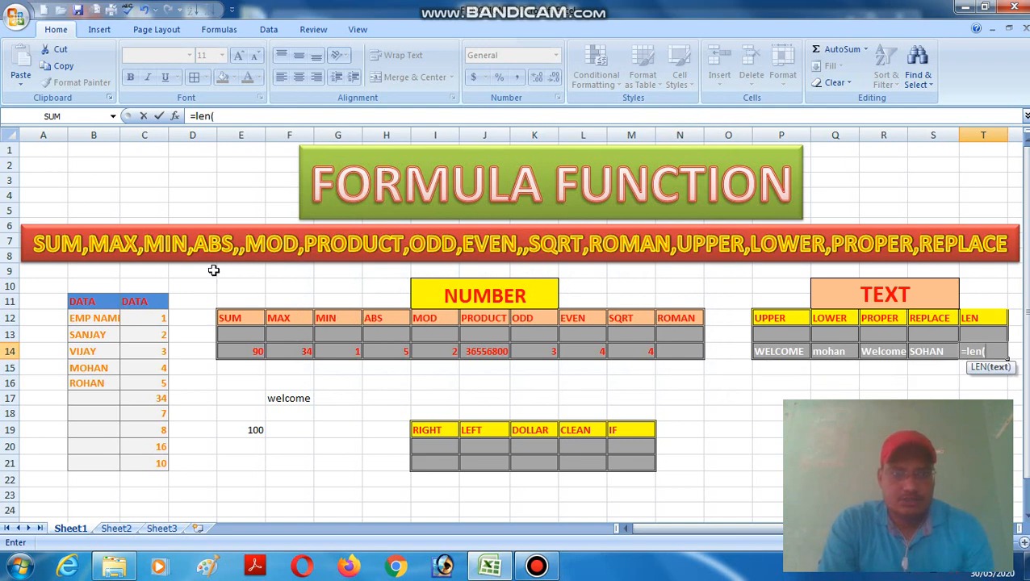
{"action": "left_click", "coordinate": [93, 335]}
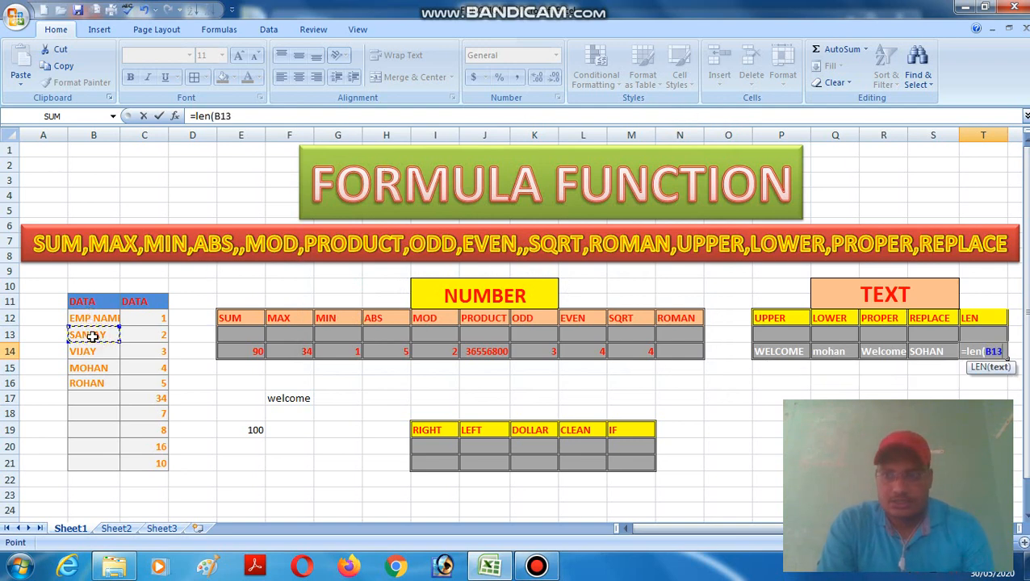
{"action": "type", "text": ")"}
{"action": "key", "text": "Return"}
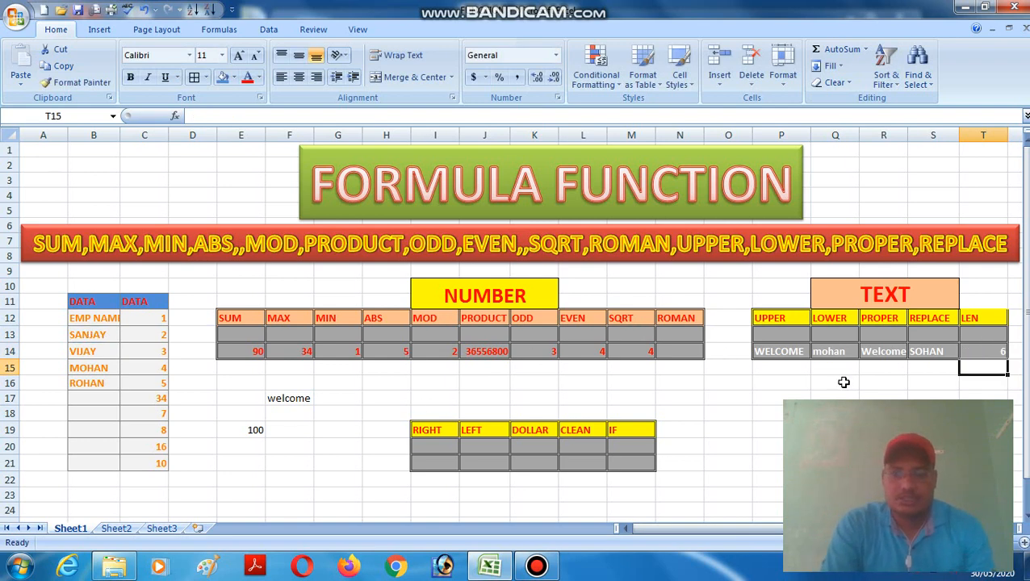
Enter =right(B13,3) in cell I20 under the RIGHT heading
{"action": "left_click", "coordinate": [433, 448]}
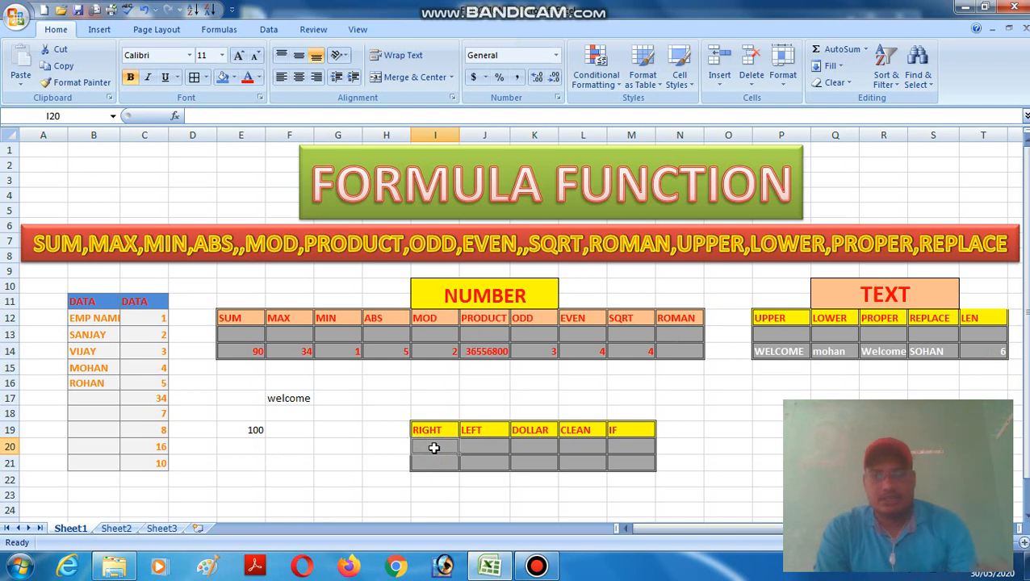
{"action": "type", "text": "=ri"}
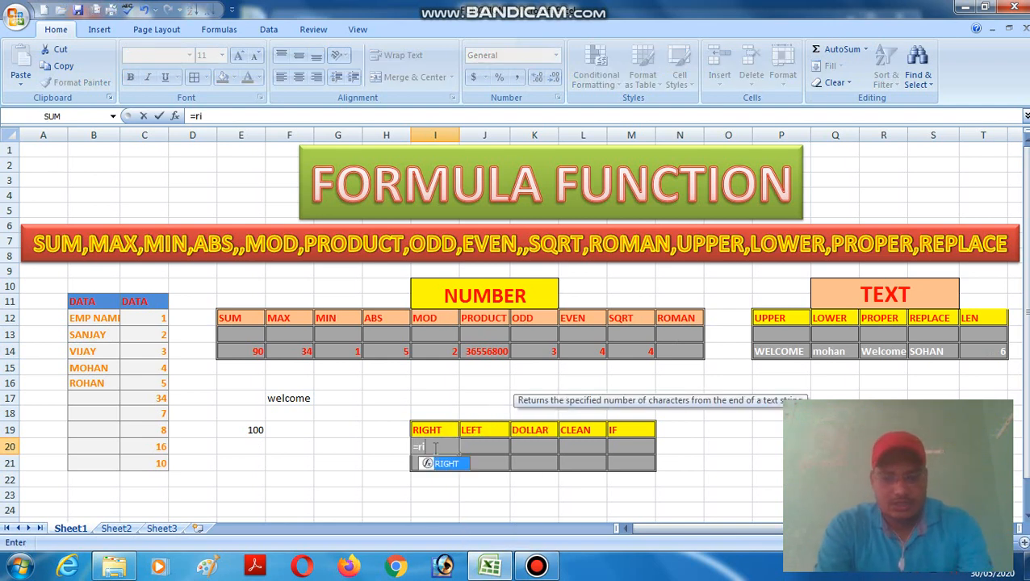
{"action": "type", "text": "ght("}
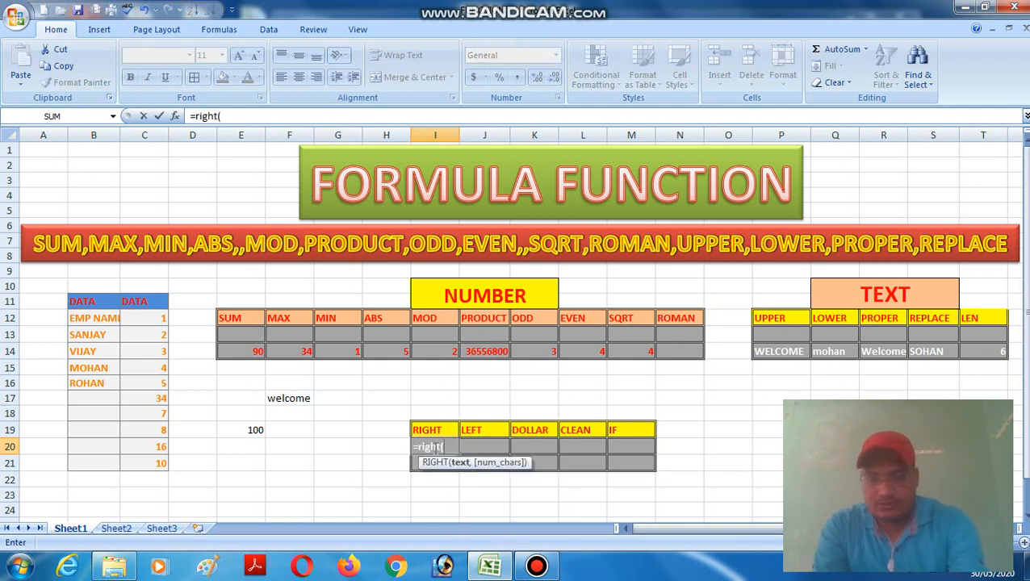
{"action": "left_click", "coordinate": [89, 335]}
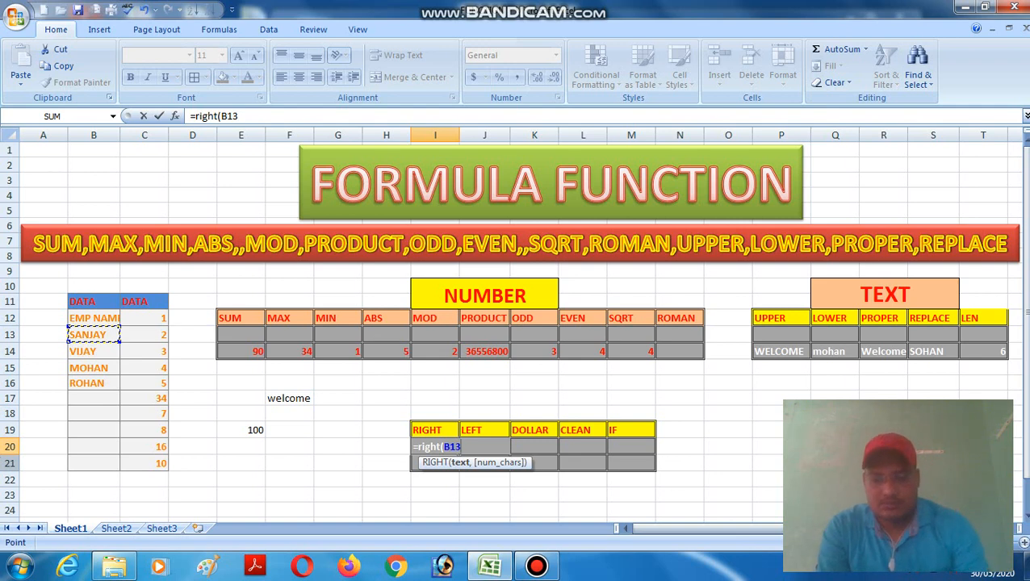
{"action": "type", "text": ",3"}
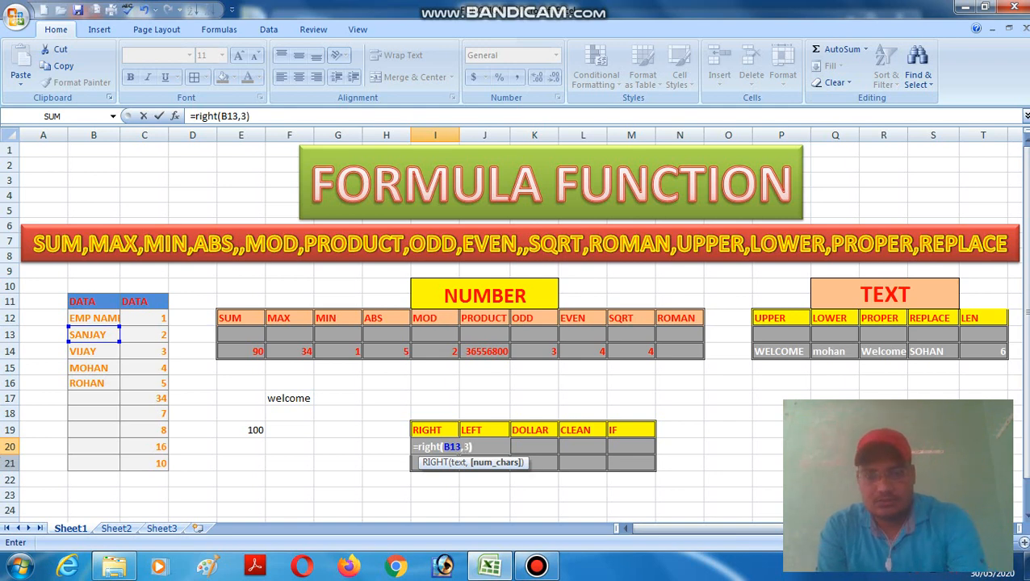
{"action": "key", "text": "Return"}
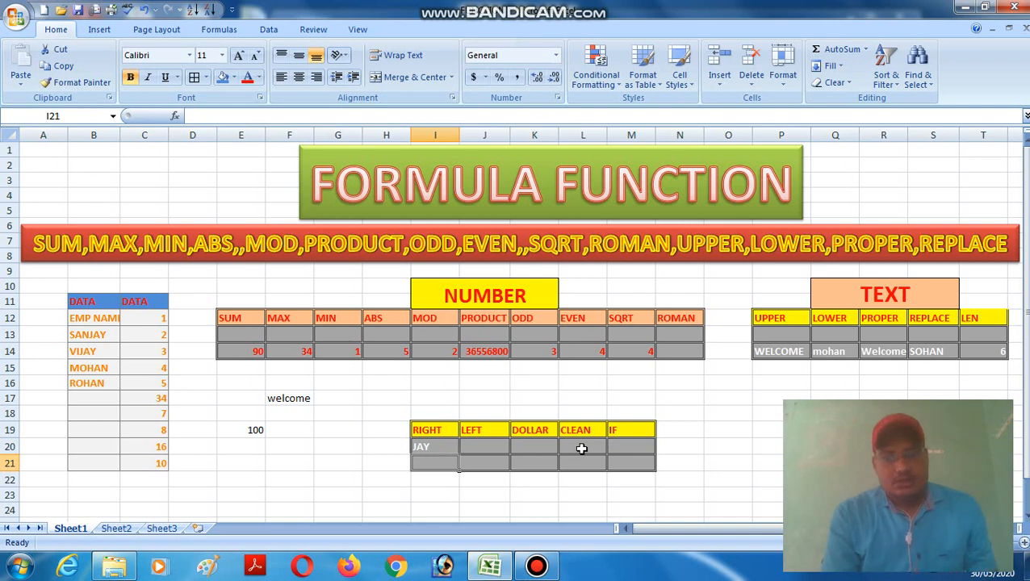
Enter =left(B13,3) in cell J20 under the LEFT heading
{"action": "left_click", "coordinate": [494, 447]}
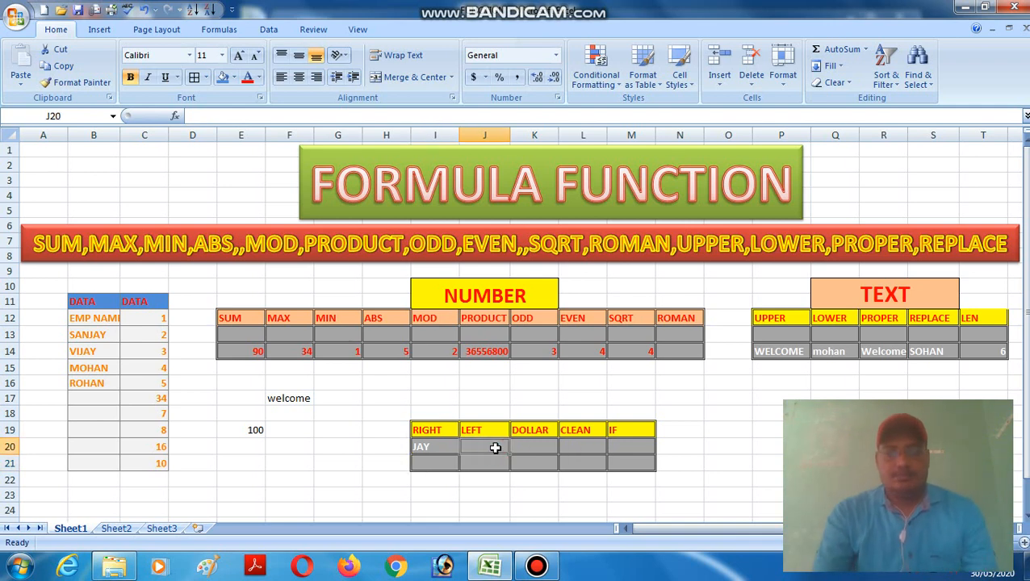
{"action": "type", "text": "=l"}
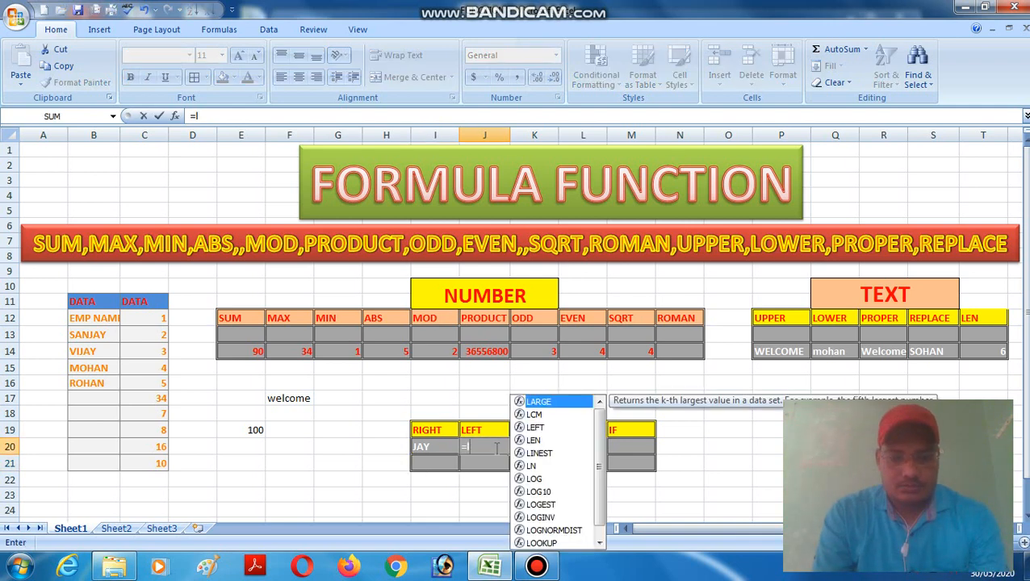
{"action": "type", "text": "eft"}
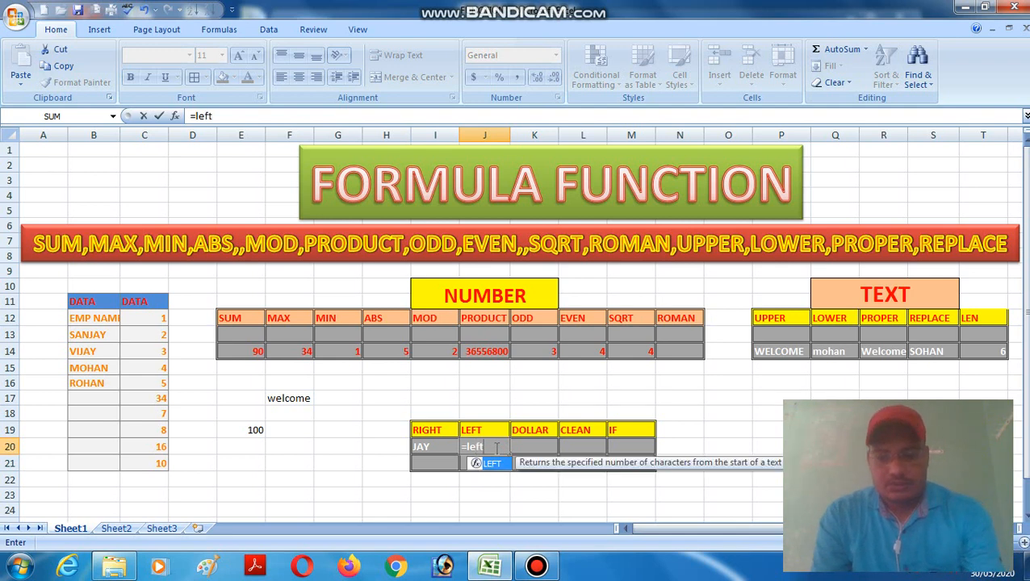
{"action": "type", "text": "("}
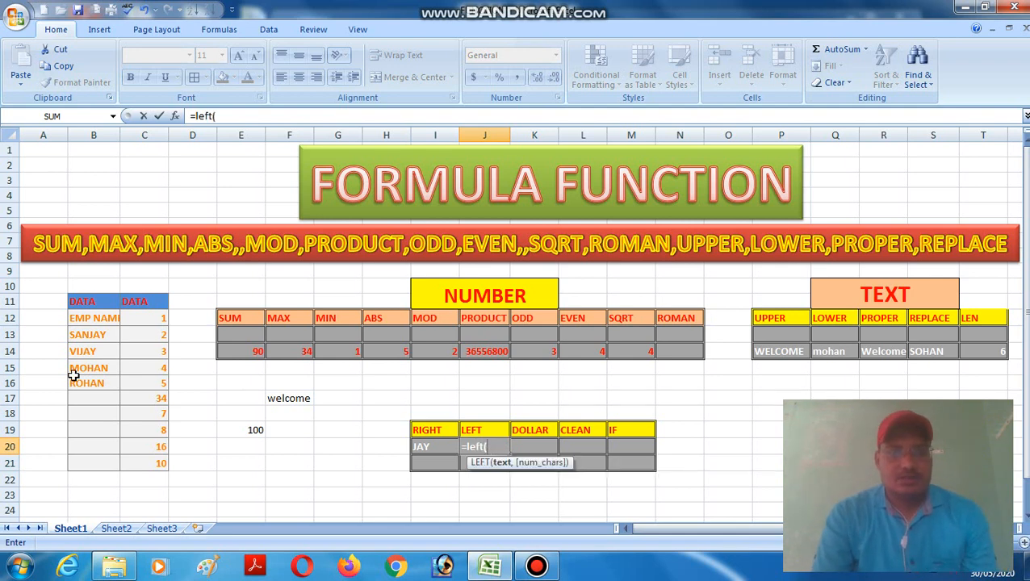
{"action": "left_click", "coordinate": [87, 336]}
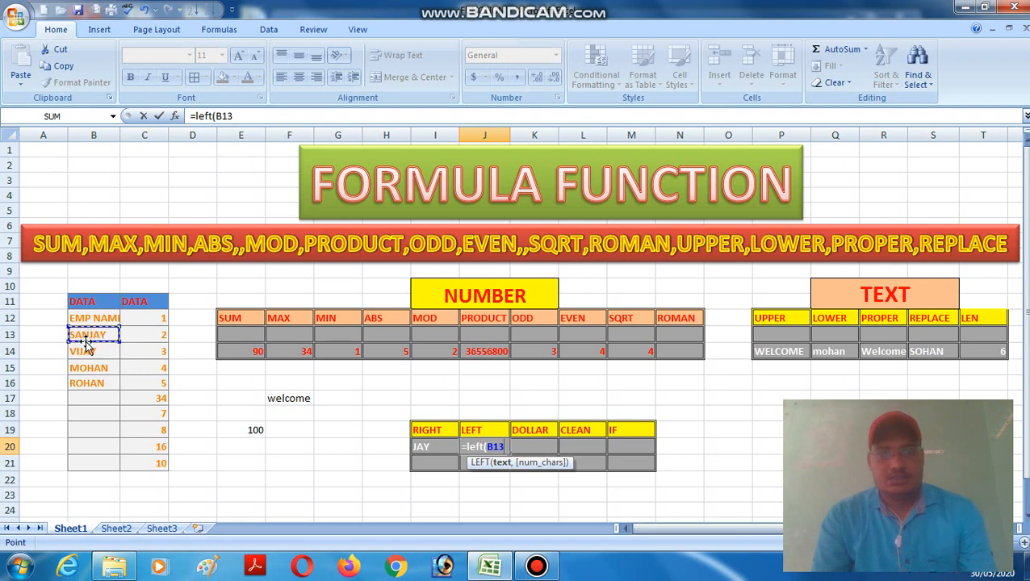
{"action": "type", "text": ","}
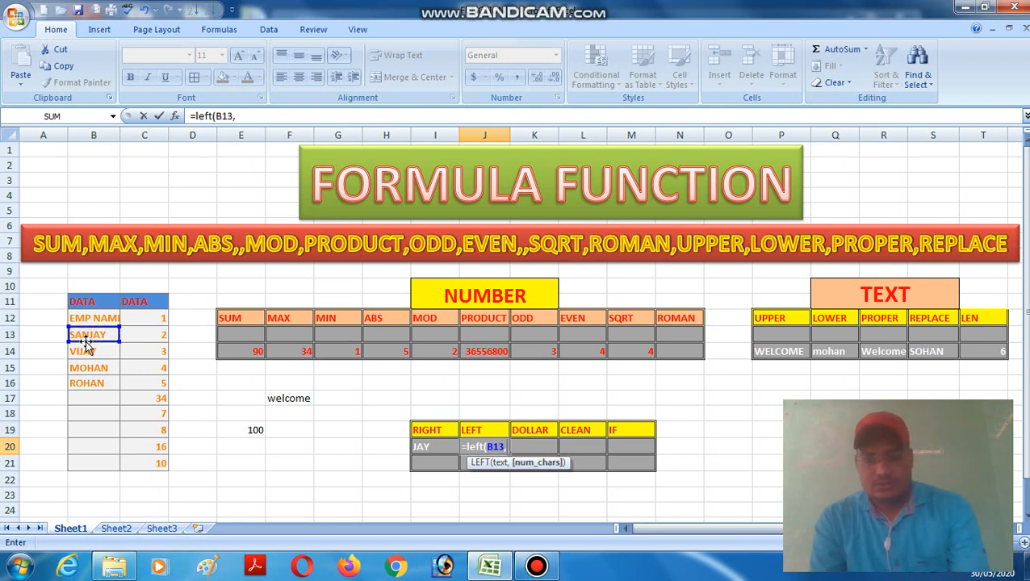
{"action": "type", "text": "3"}
{"action": "key", "text": "Return"}
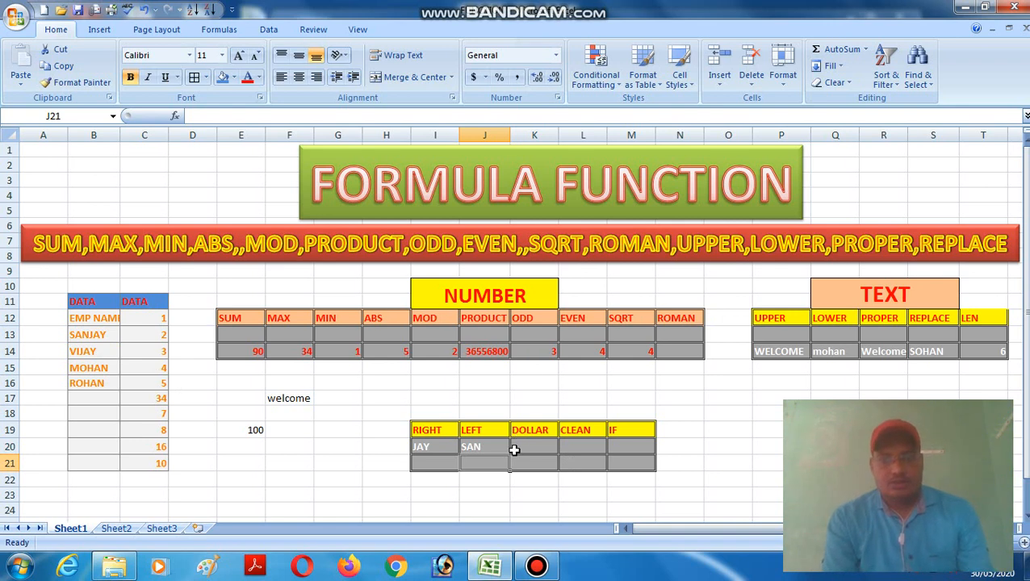
Enter =dollar(E19) in cell K20 under the DOLLAR heading
{"action": "left_click", "coordinate": [517, 447]}
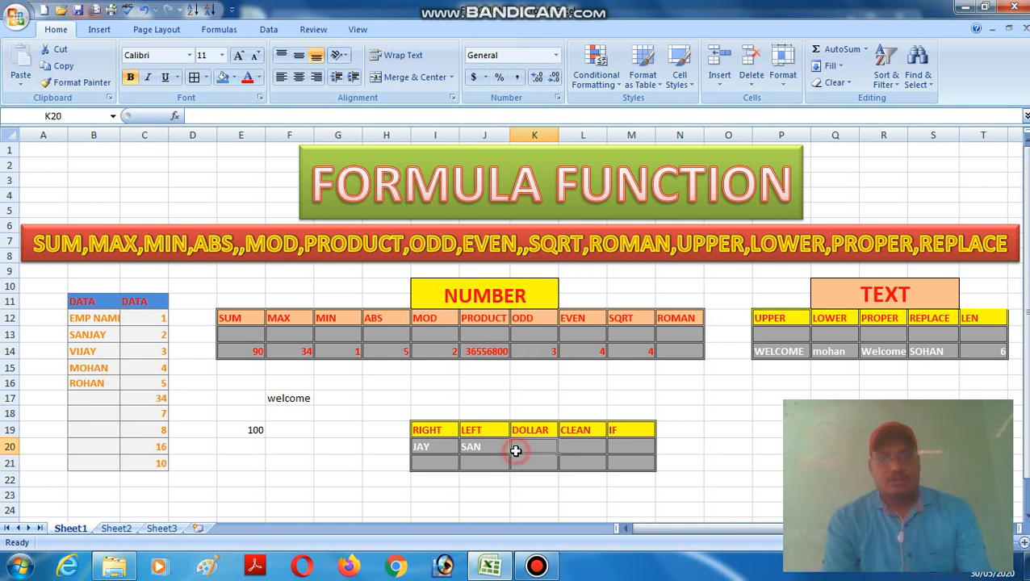
{"action": "left_click", "coordinate": [242, 431]}
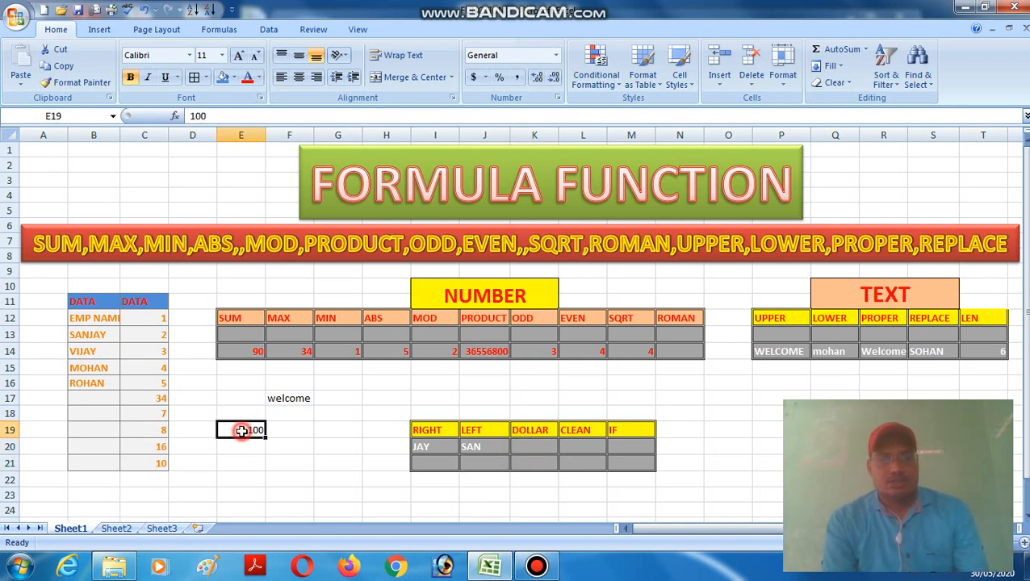
{"action": "left_click", "coordinate": [532, 446]}
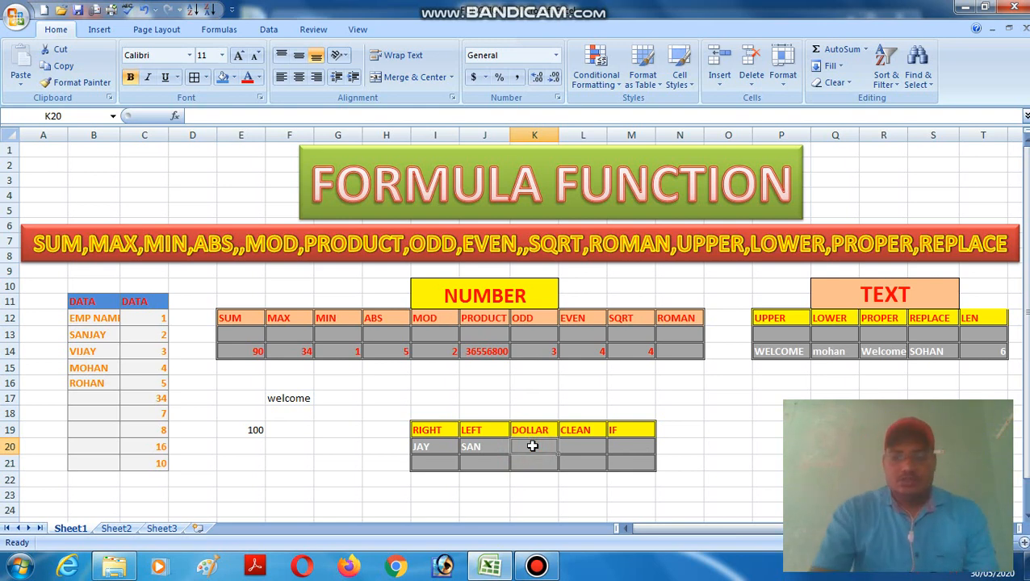
{"action": "type", "text": "=do"}
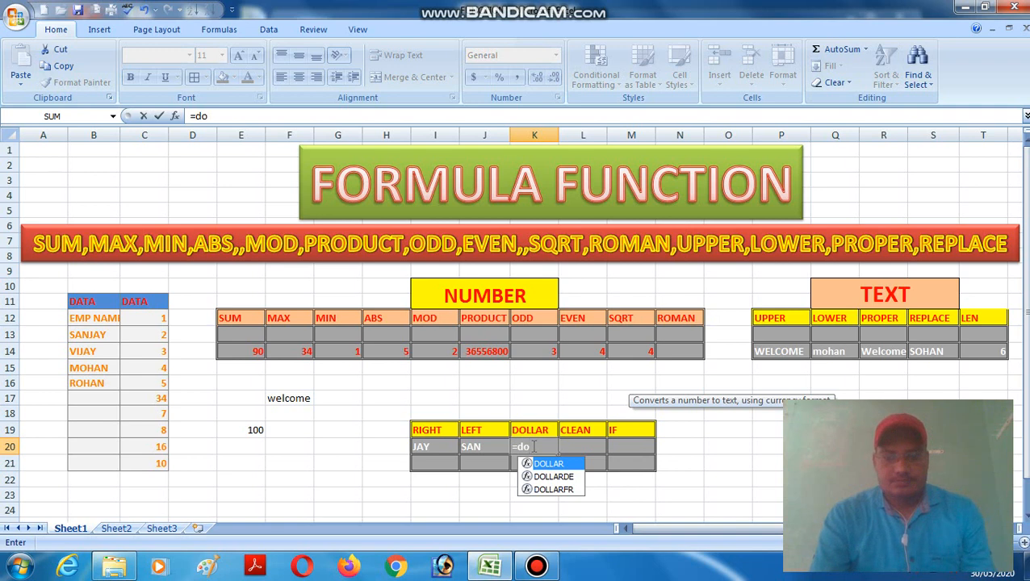
{"action": "type", "text": "llar"}
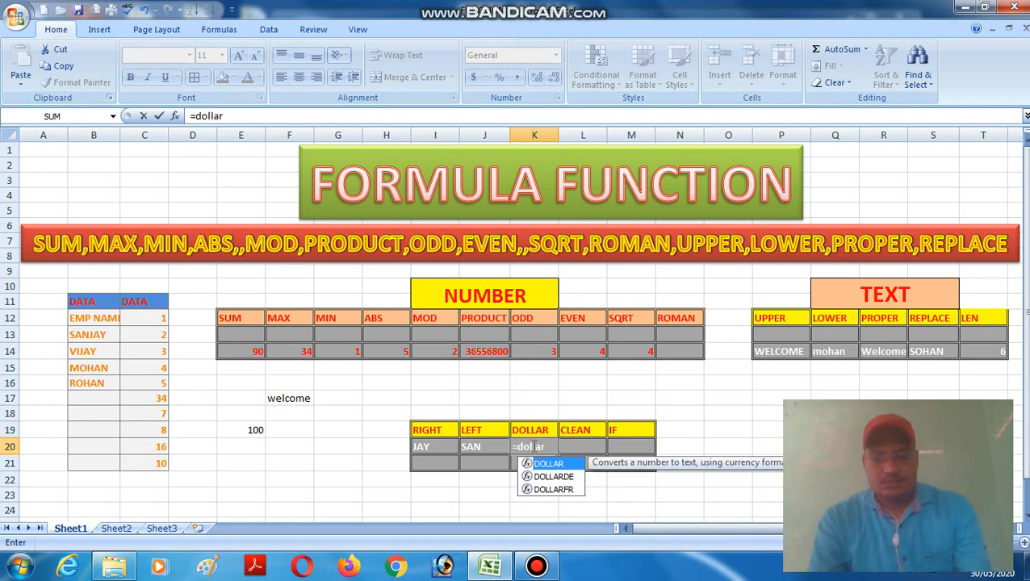
{"action": "type", "text": "("}
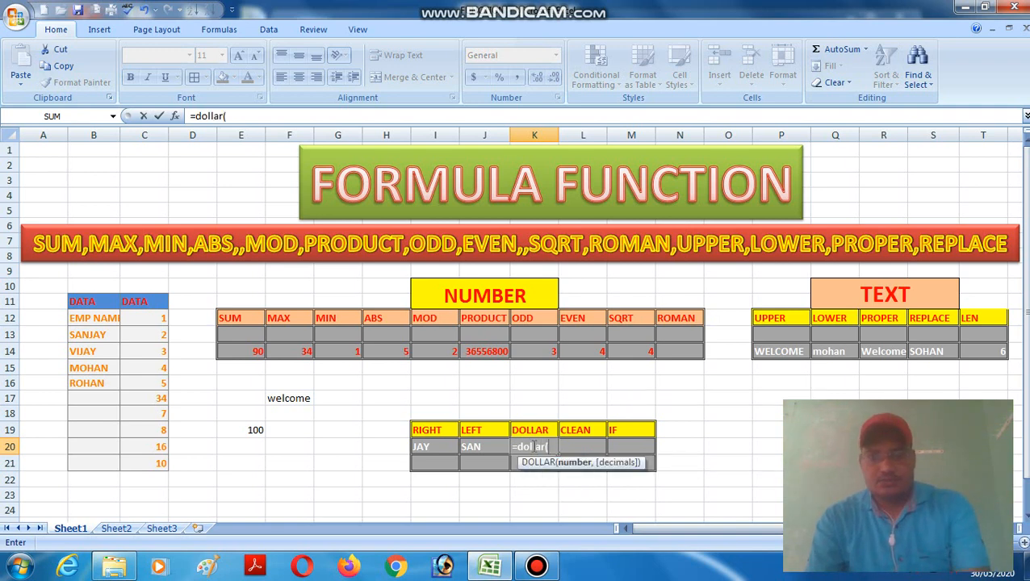
{"action": "left_click", "coordinate": [236, 430]}
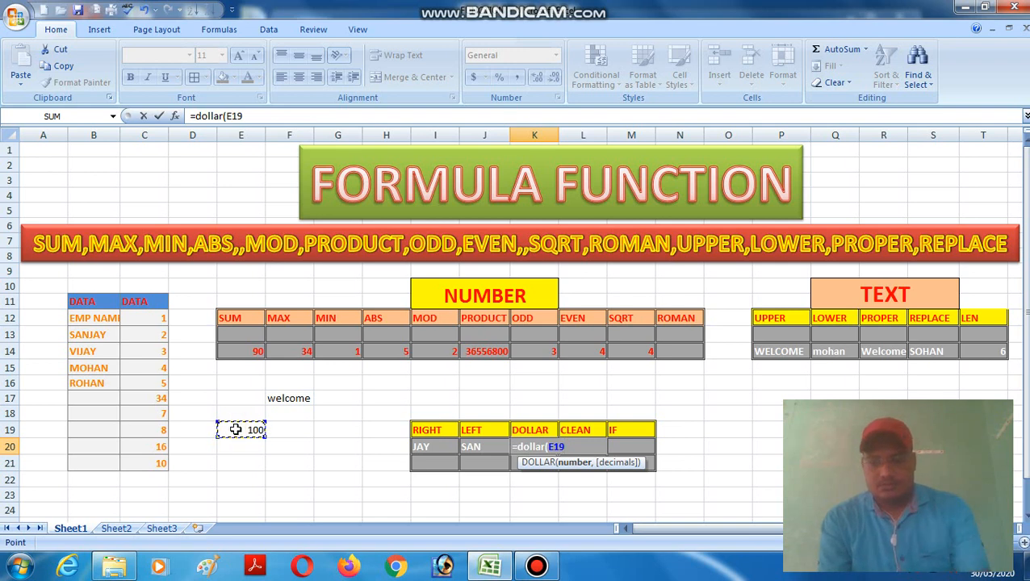
{"action": "type", "text": ")"}
{"action": "key", "text": "Return"}
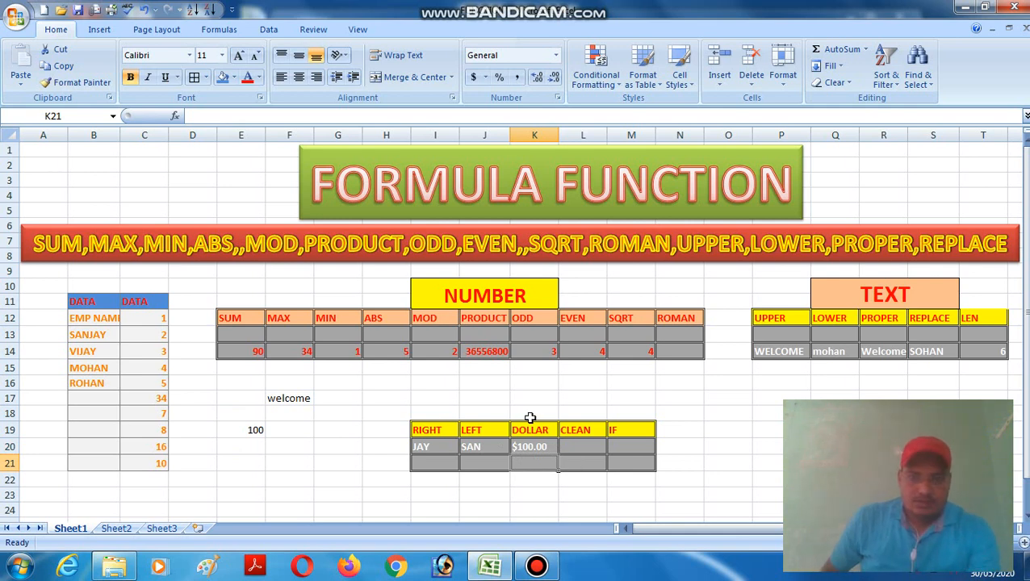
{"action": "left_click", "coordinate": [592, 446]}
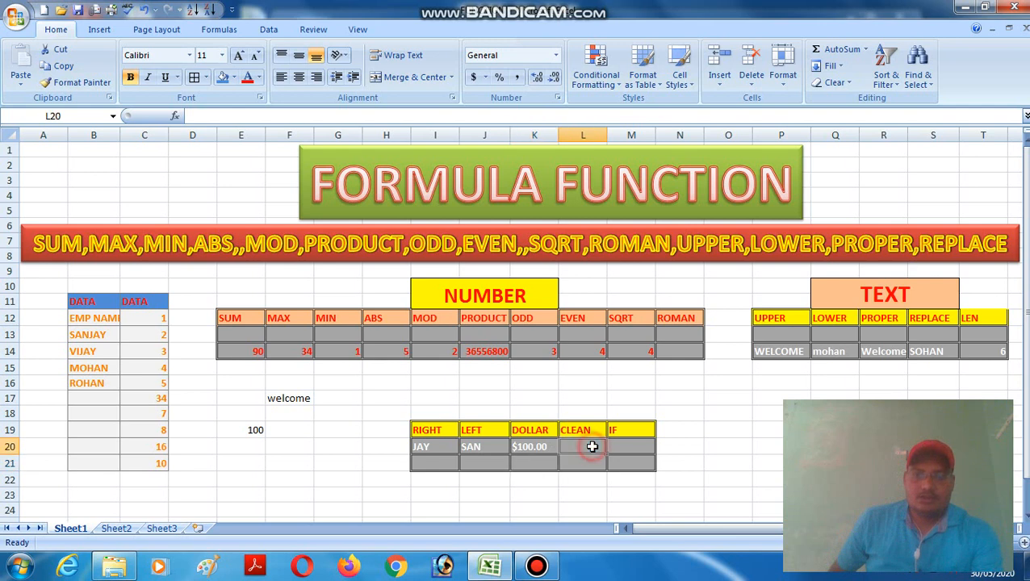
{"action": "left_click", "coordinate": [535, 440]}
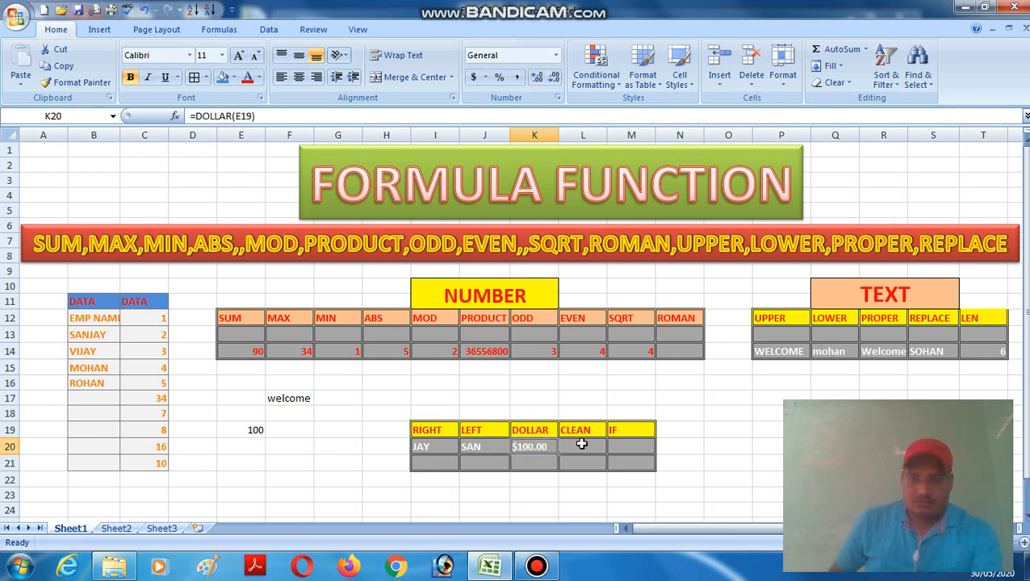
{"action": "left_click", "coordinate": [570, 444]}
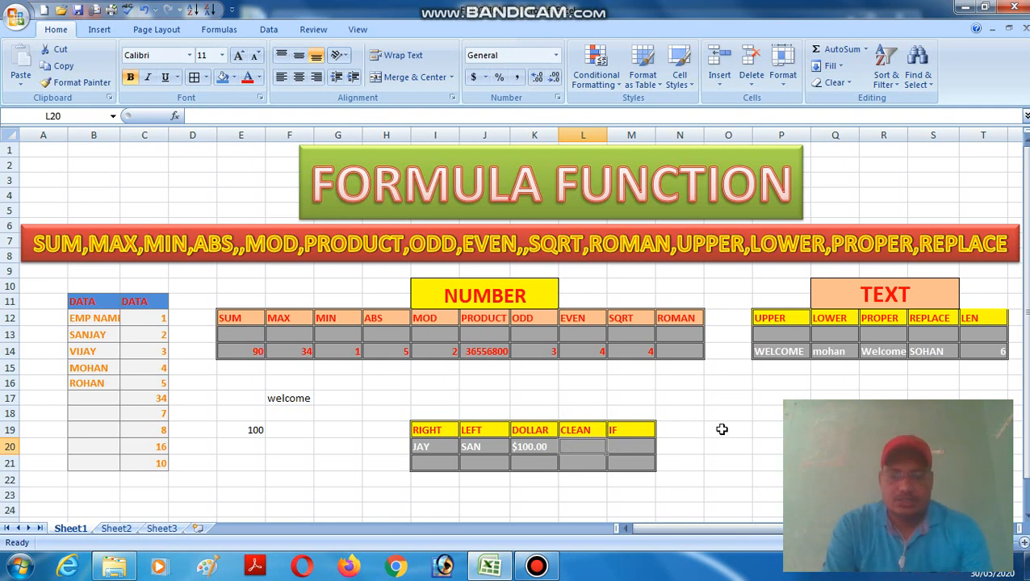
{"action": "left_click", "coordinate": [726, 427]}
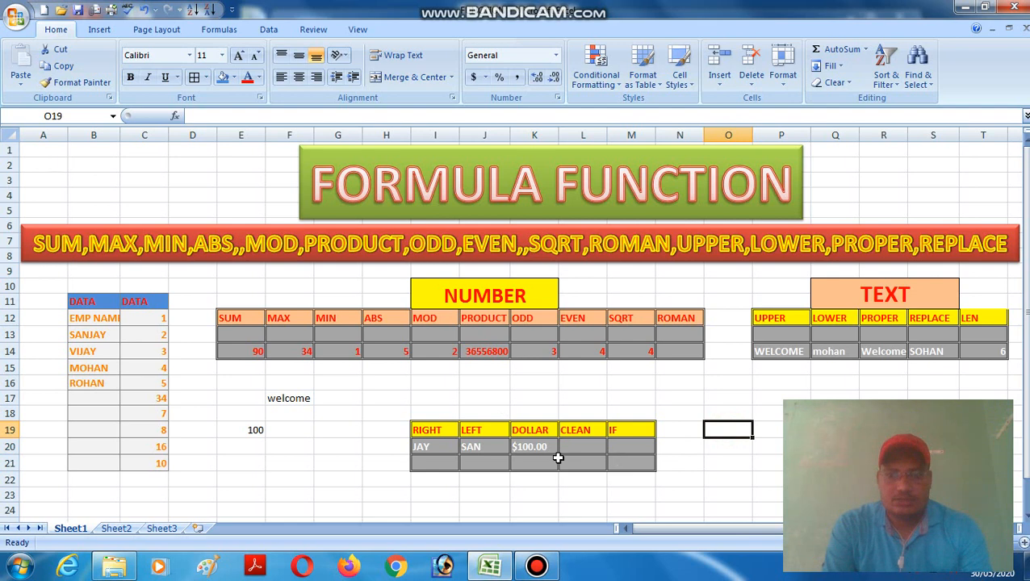
Try to enter a CLEAN formula referencing cell B16 in cell L20 under the CLEAN heading
{"action": "left_click", "coordinate": [590, 446]}
{"action": "type", "text": "="}
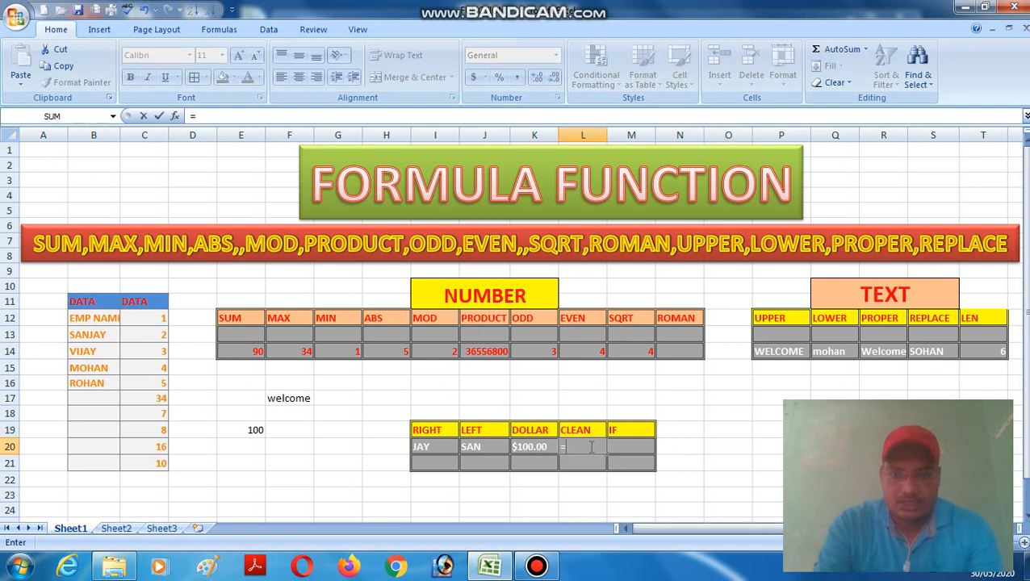
{"action": "type", "text": "clea"}
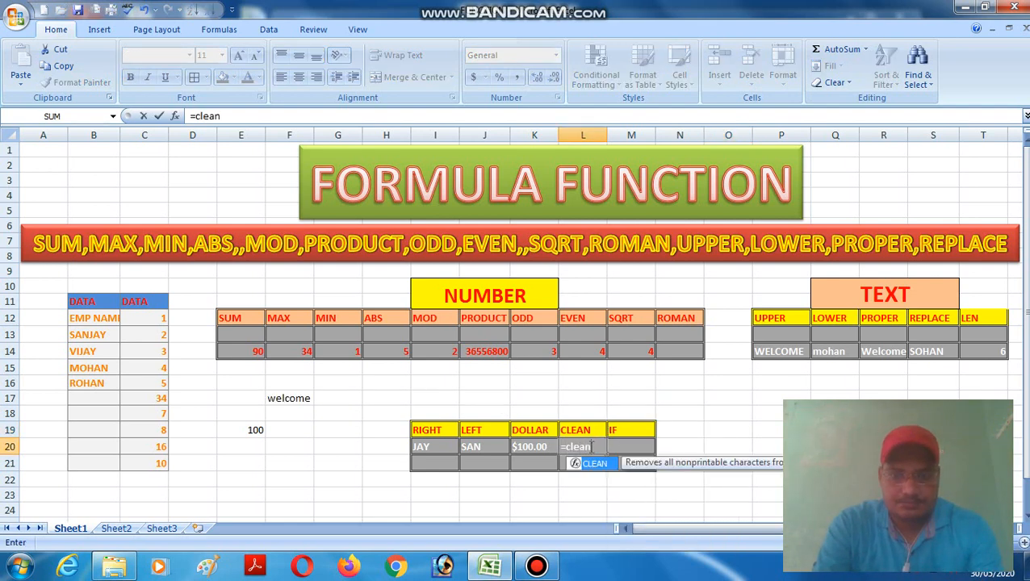
{"action": "type", "text": "n("}
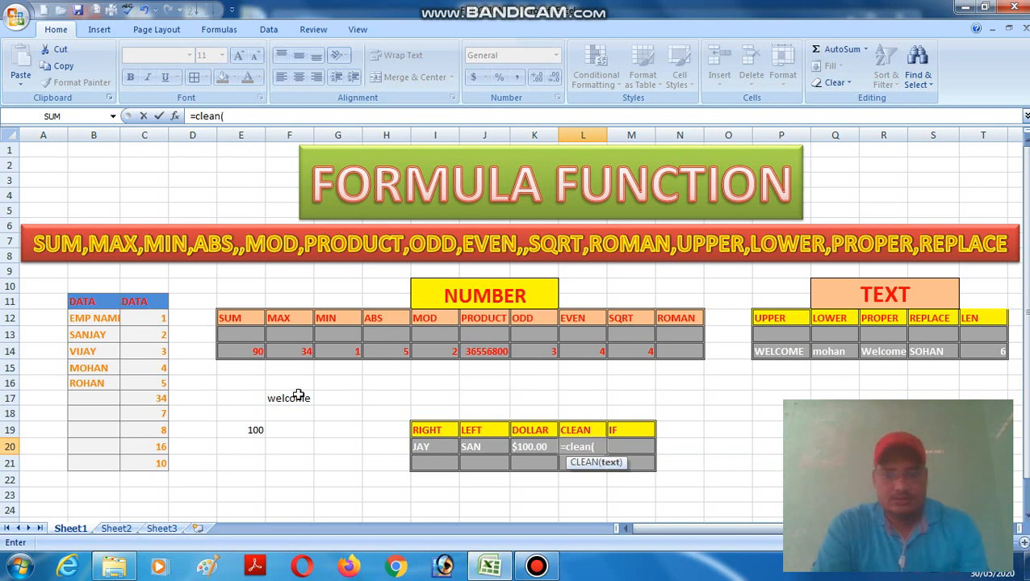
{"action": "left_click", "coordinate": [97, 384]}
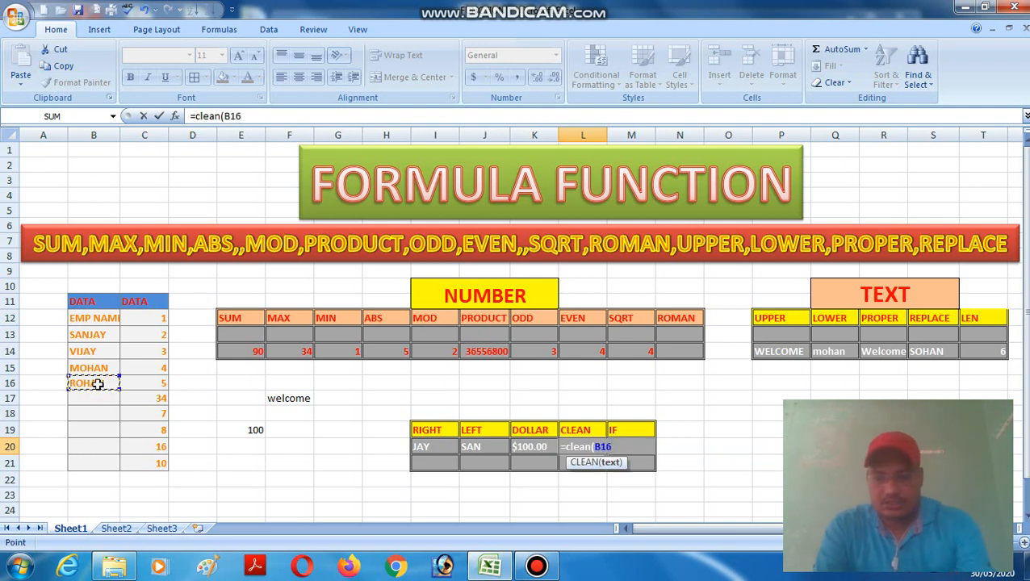
{"action": "key", "text": "Return"}
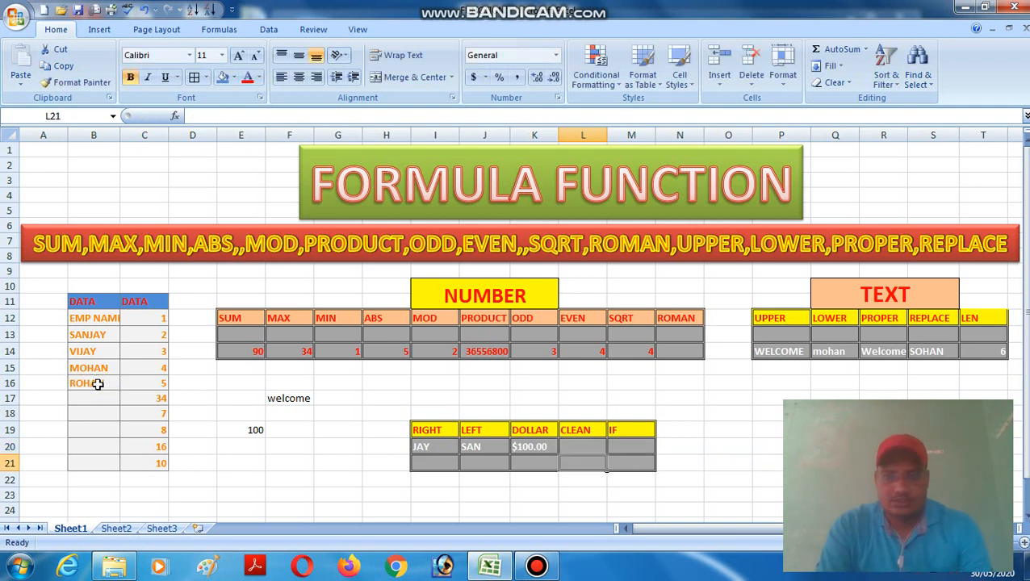
Replace the formula in cell L20 under the CLEAN heading with =clean(B16)
{"action": "left_click", "coordinate": [571, 449]}
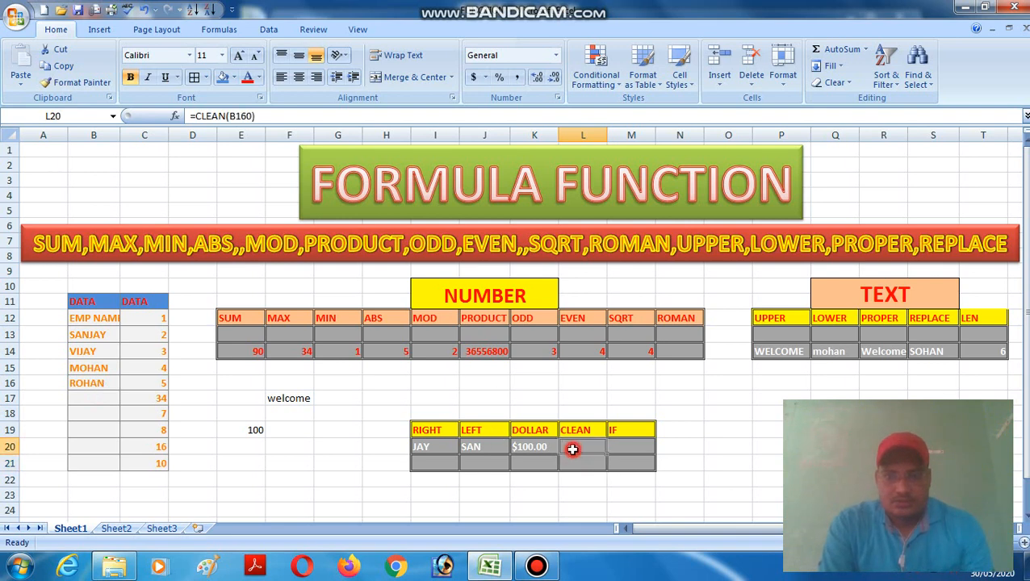
{"action": "left_click", "coordinate": [576, 444]}
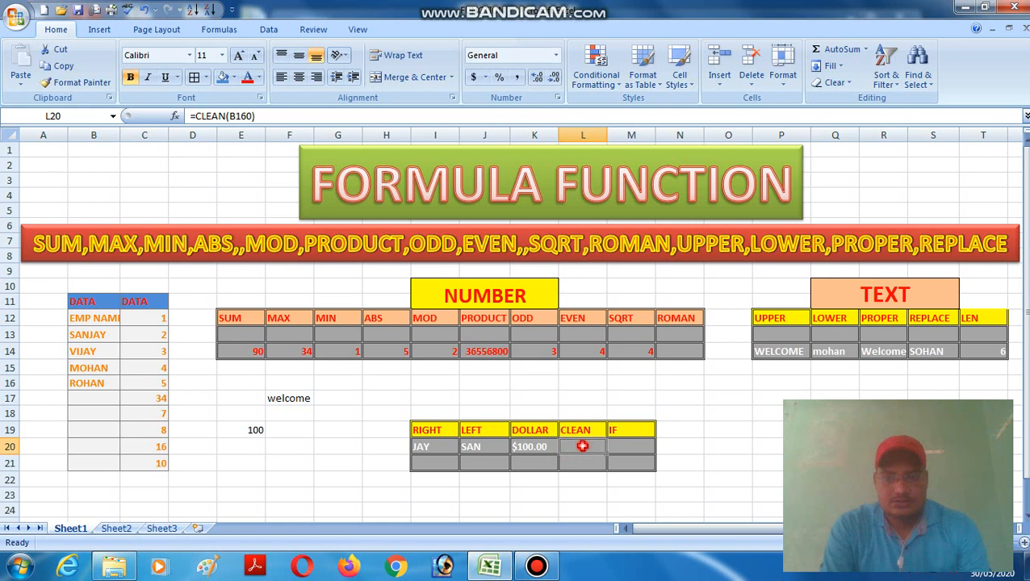
{"action": "type", "text": "="}
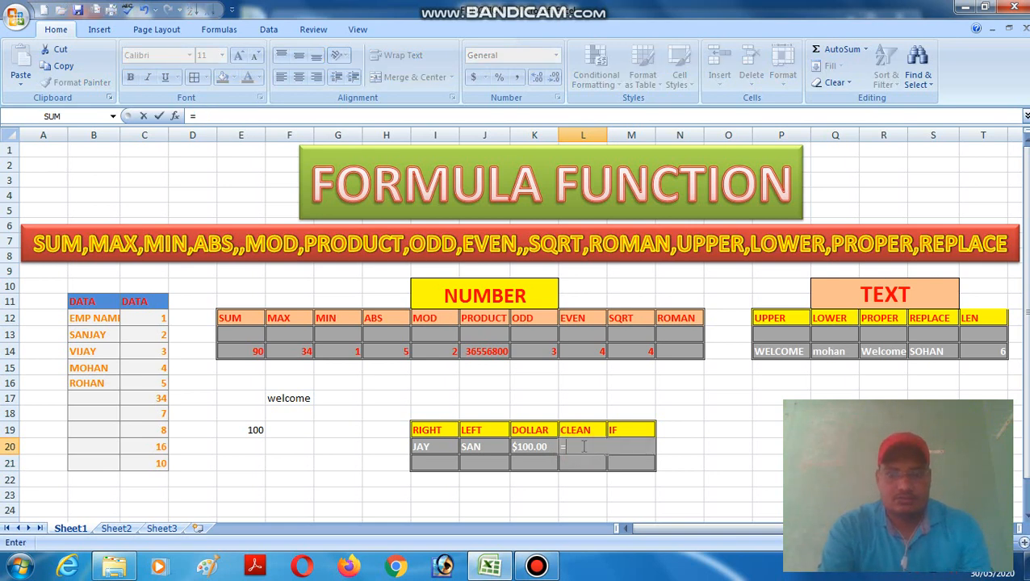
{"action": "type", "text": "c"}
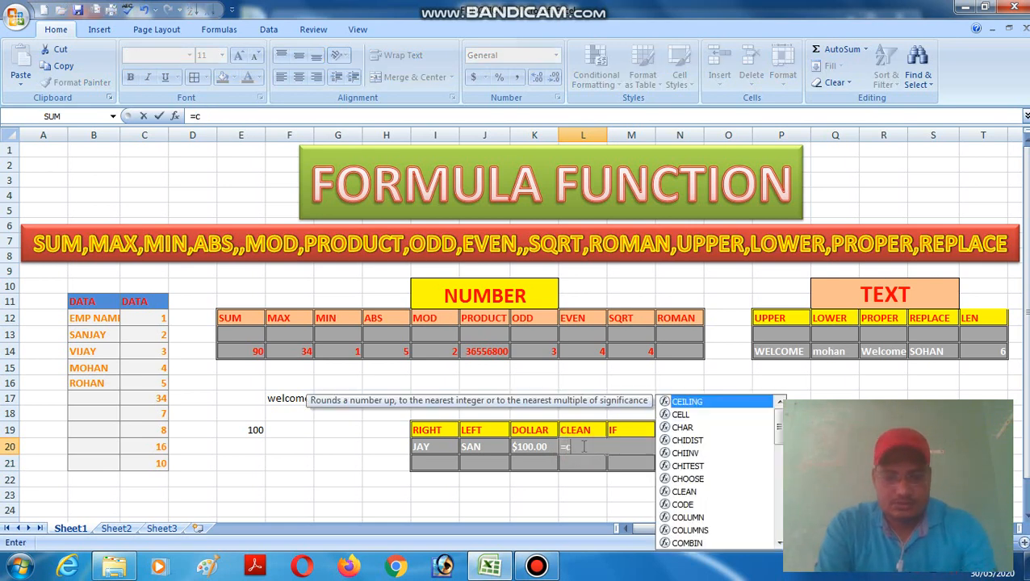
{"action": "type", "text": "lean"}
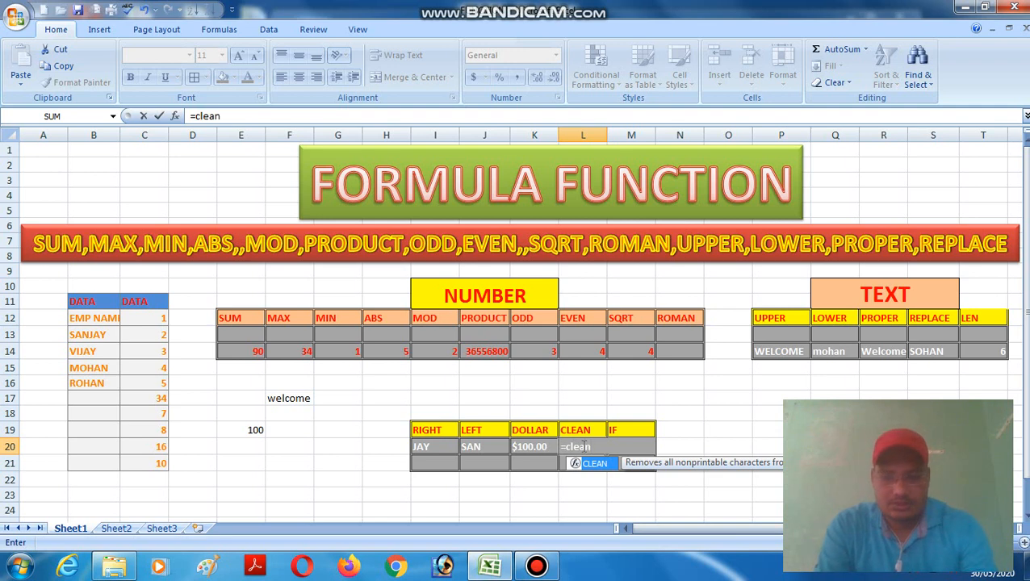
{"action": "type", "text": "("}
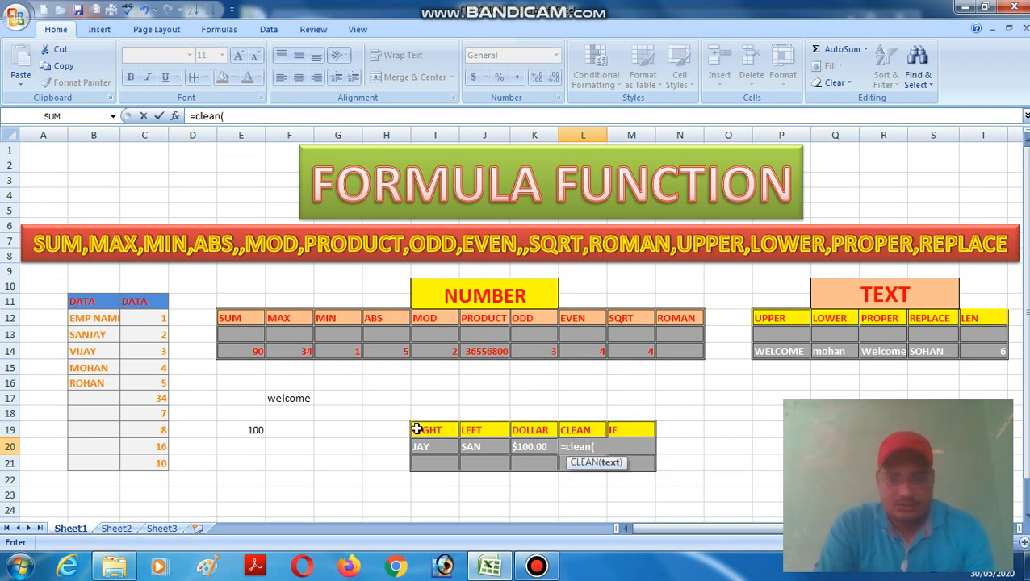
{"action": "left_click", "coordinate": [94, 384]}
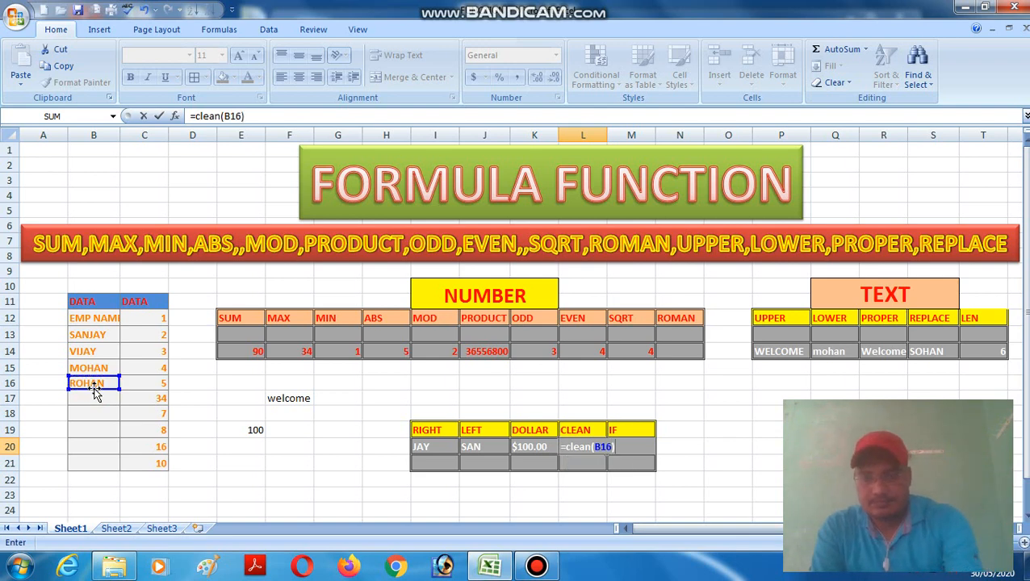
{"action": "key", "text": "Return"}
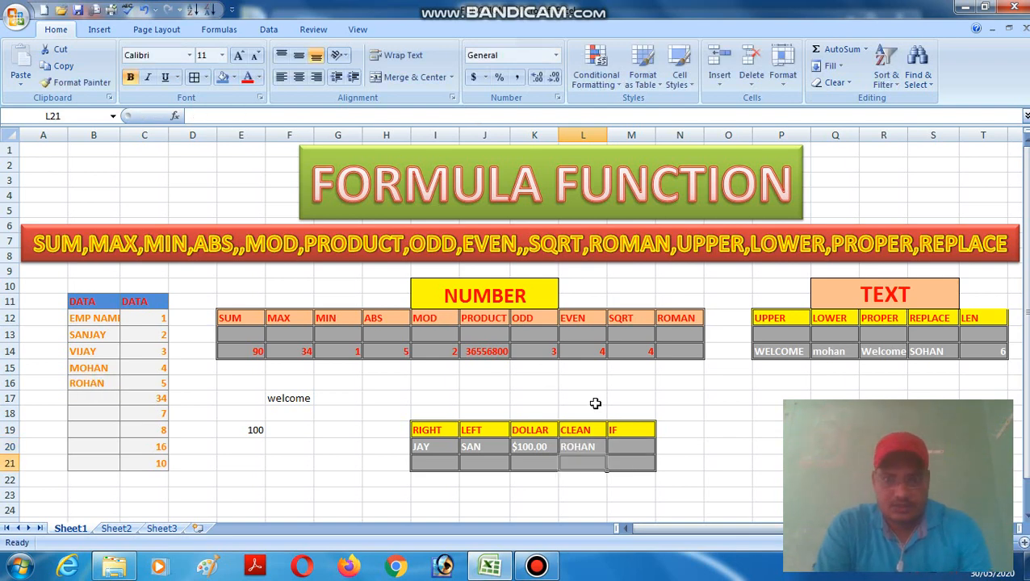
{"action": "left_click", "coordinate": [682, 445]}
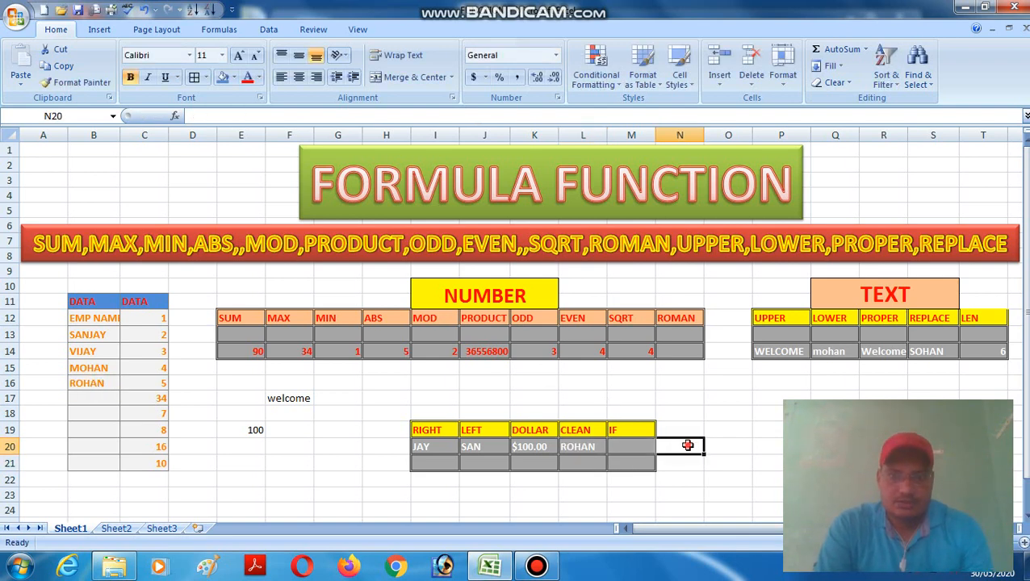
{"action": "left_click", "coordinate": [630, 446]}
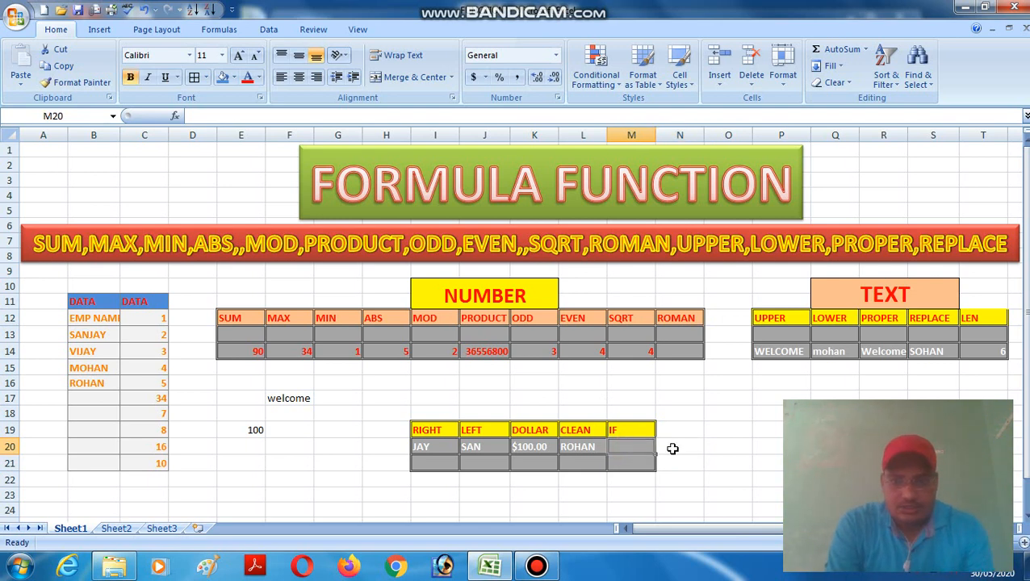
{"action": "left_click", "coordinate": [734, 426]}
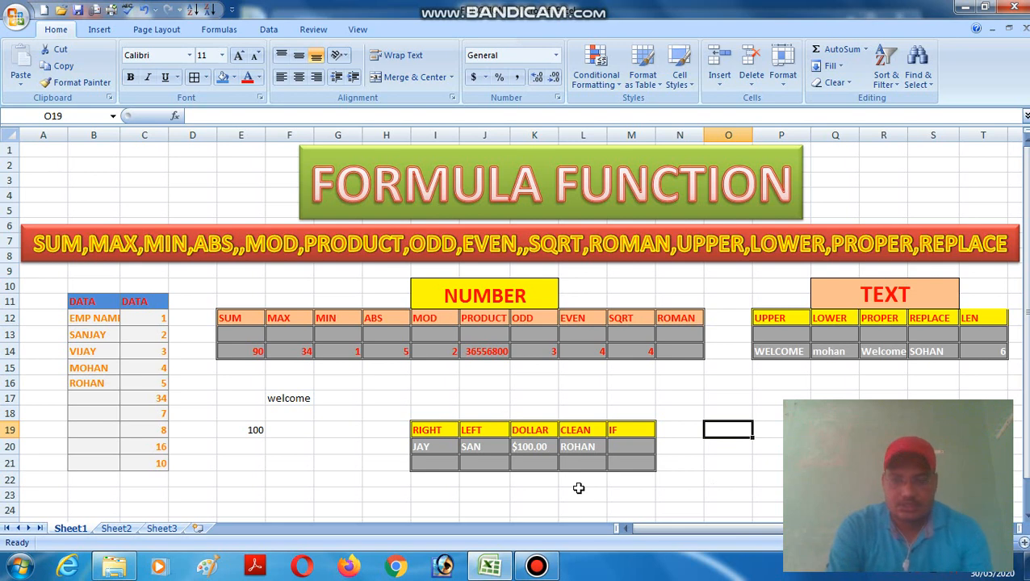
{"action": "left_click", "coordinate": [632, 446]}
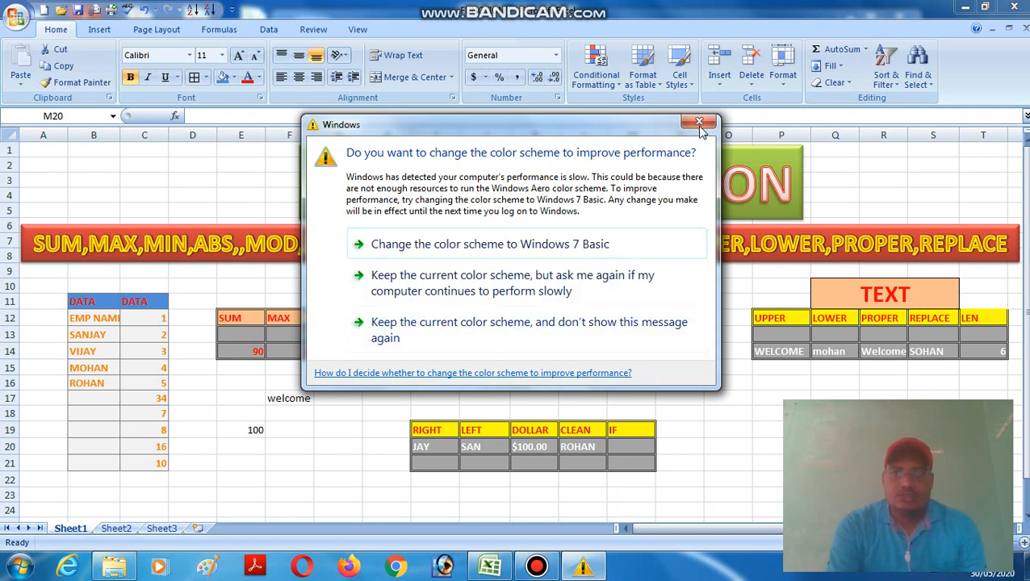
Dismiss the color scheme prompt and begin an IF formula in cell M20 with the logical test E19>=100
{"action": "left_click", "coordinate": [698, 124]}
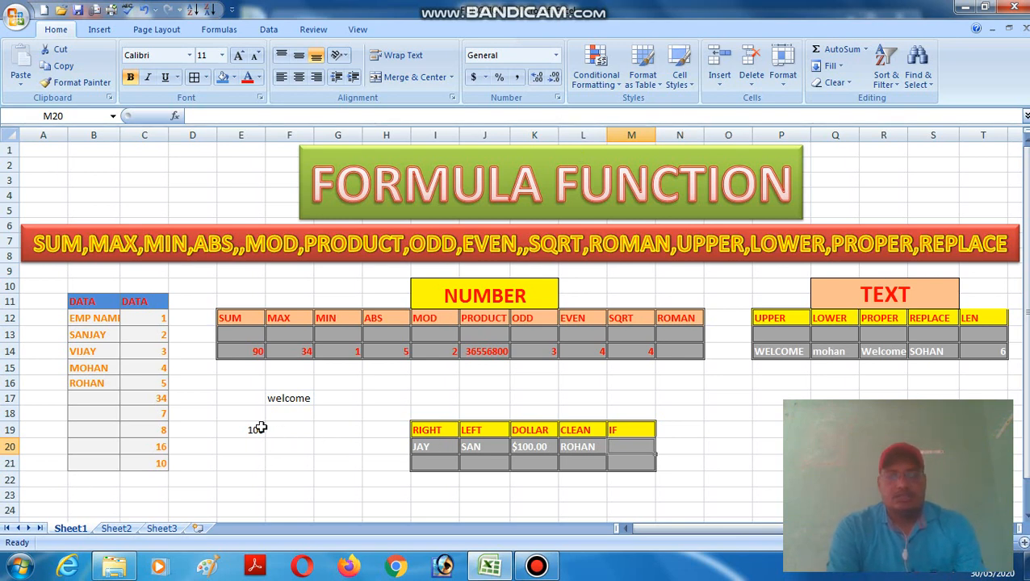
{"action": "left_click", "coordinate": [632, 398]}
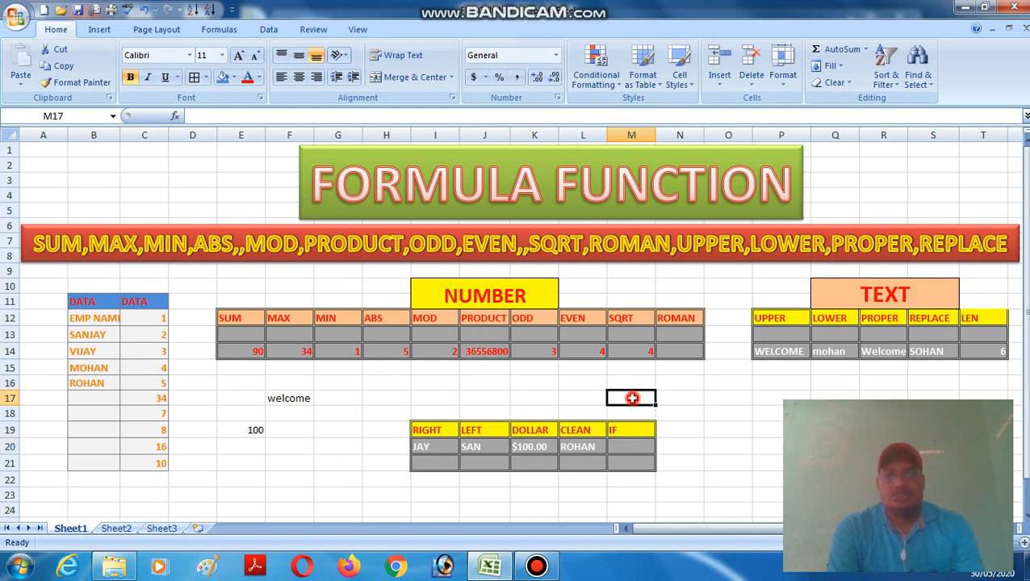
{"action": "left_click", "coordinate": [624, 450]}
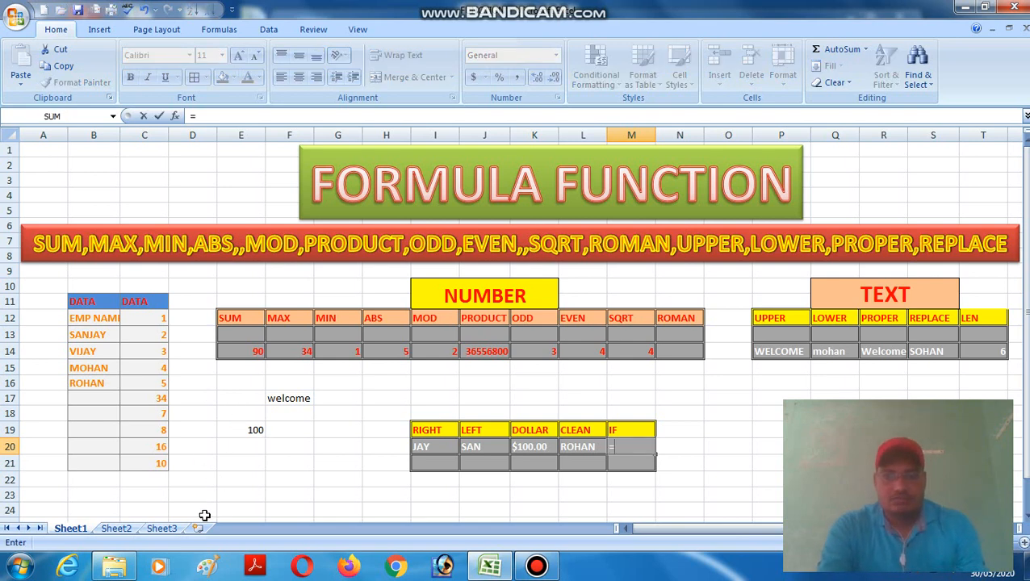
{"action": "type", "text": "=if("}
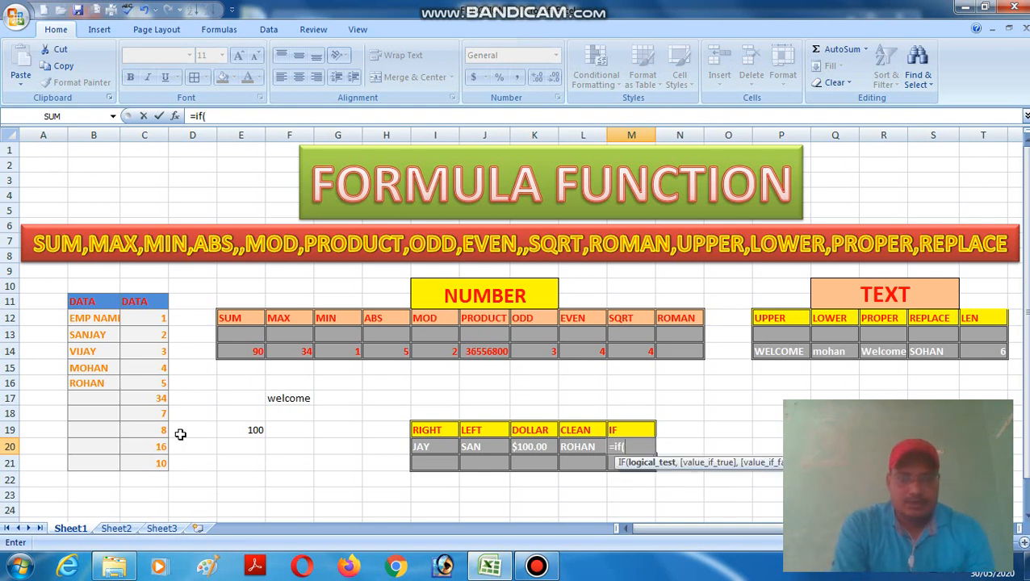
{"action": "left_click", "coordinate": [235, 430]}
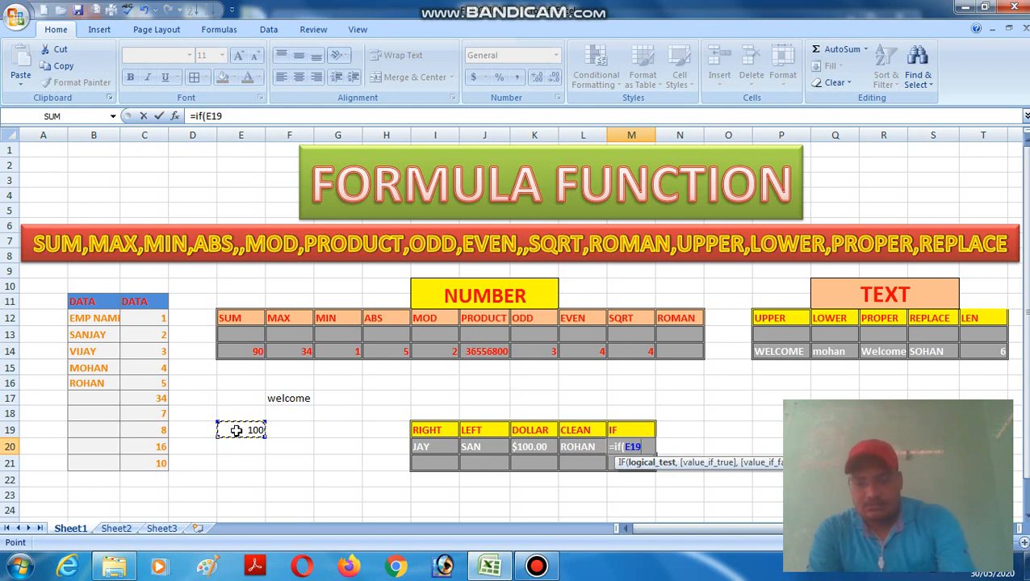
{"action": "type", "text": ">="}
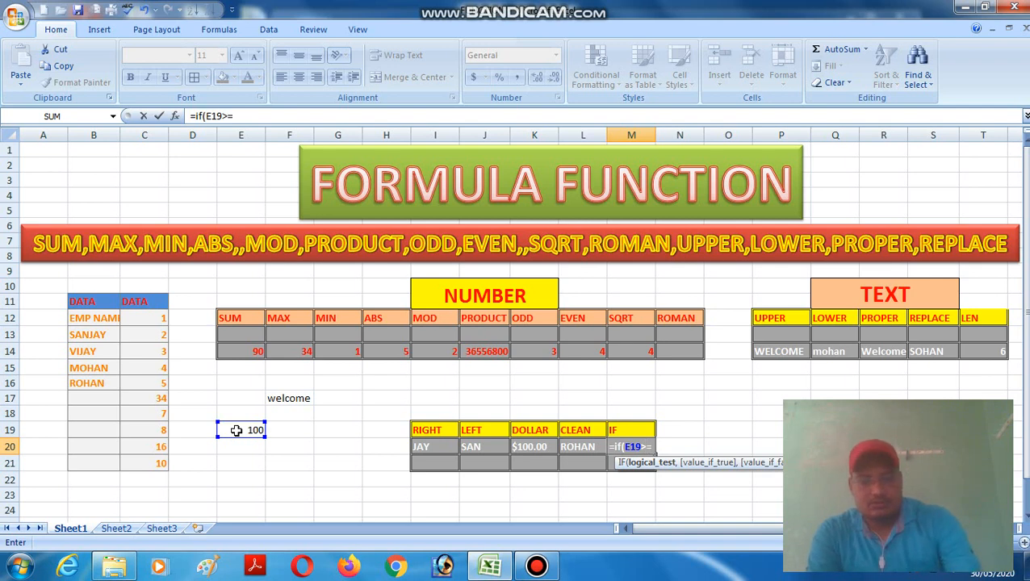
{"action": "type", "text": "100"}
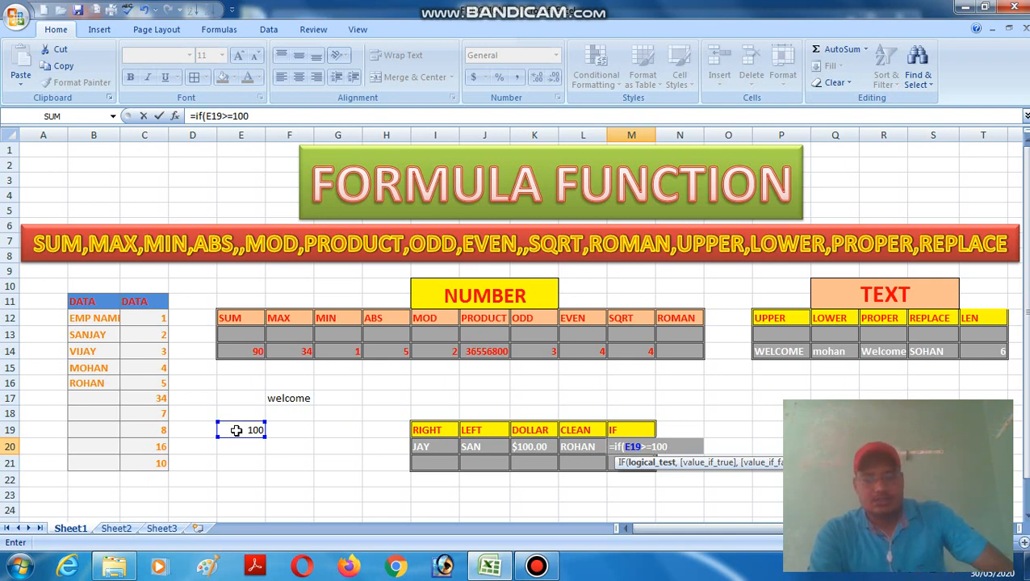
{"action": "type", "text": ","}
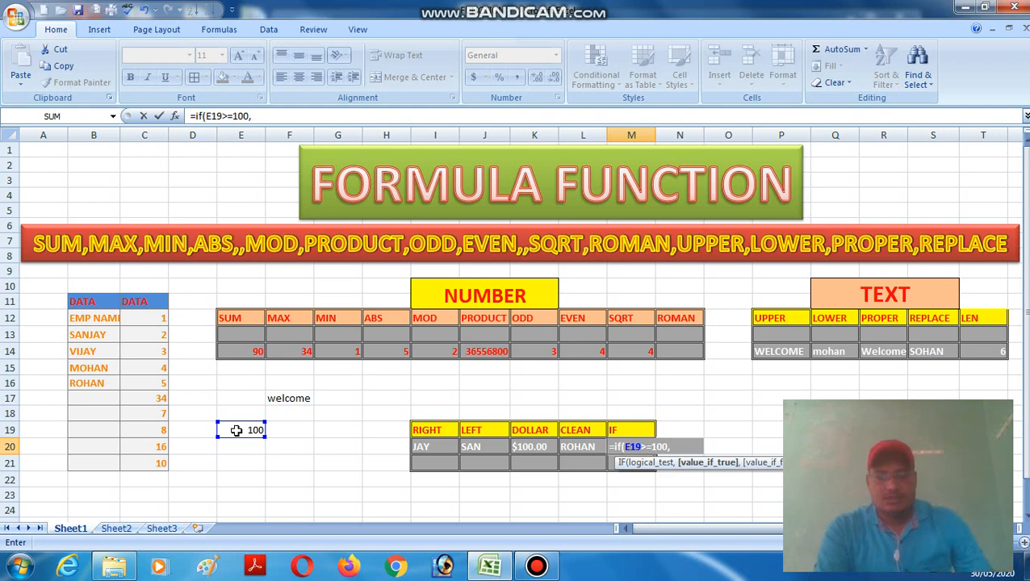
Add "this is >100" as the value-if-true text of the IF formula in M20
{"action": "type", "text": "\""}
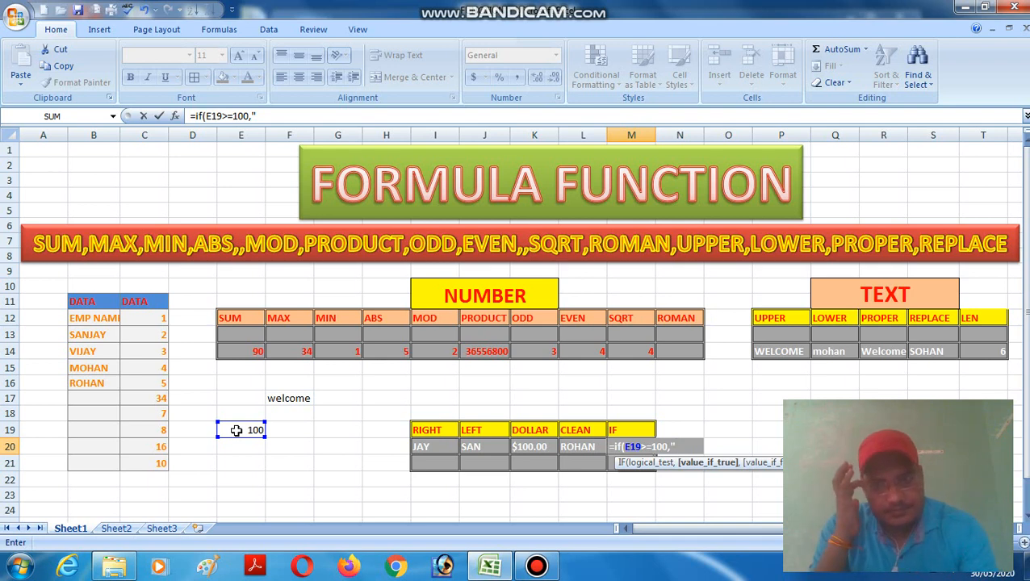
{"action": "type", "text": "th"}
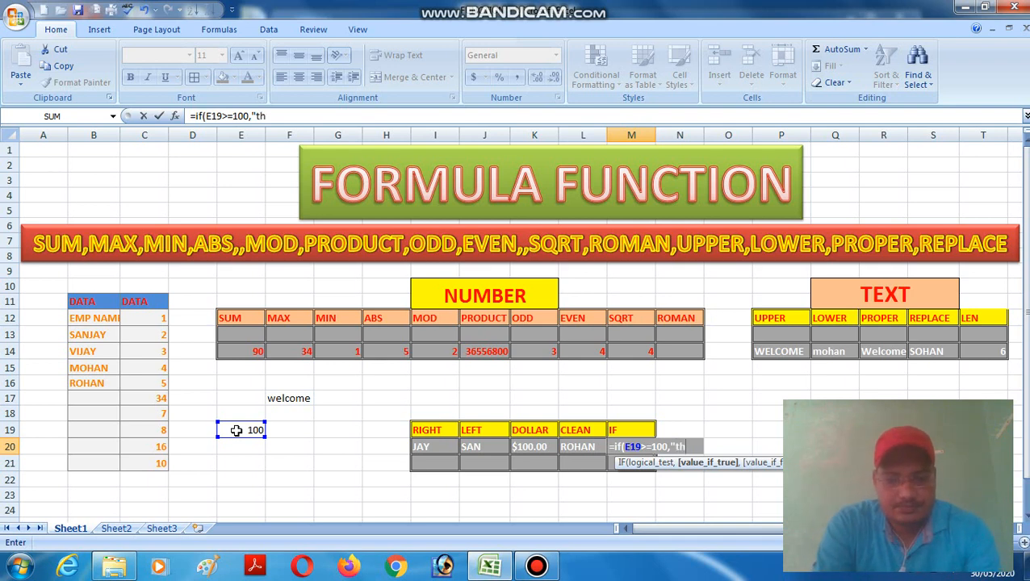
{"action": "type", "text": "is is"}
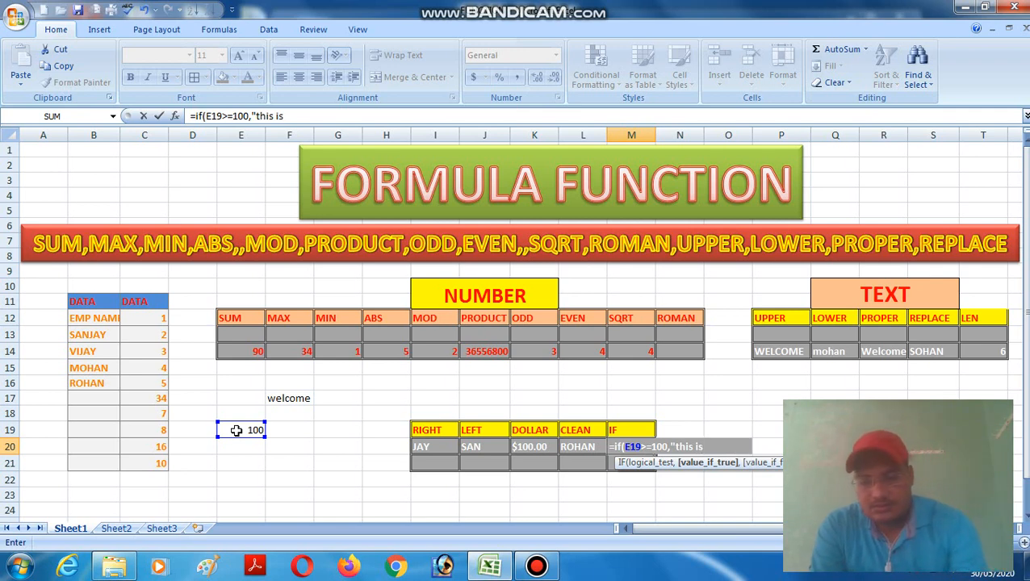
{"action": "type", "text": " >"}
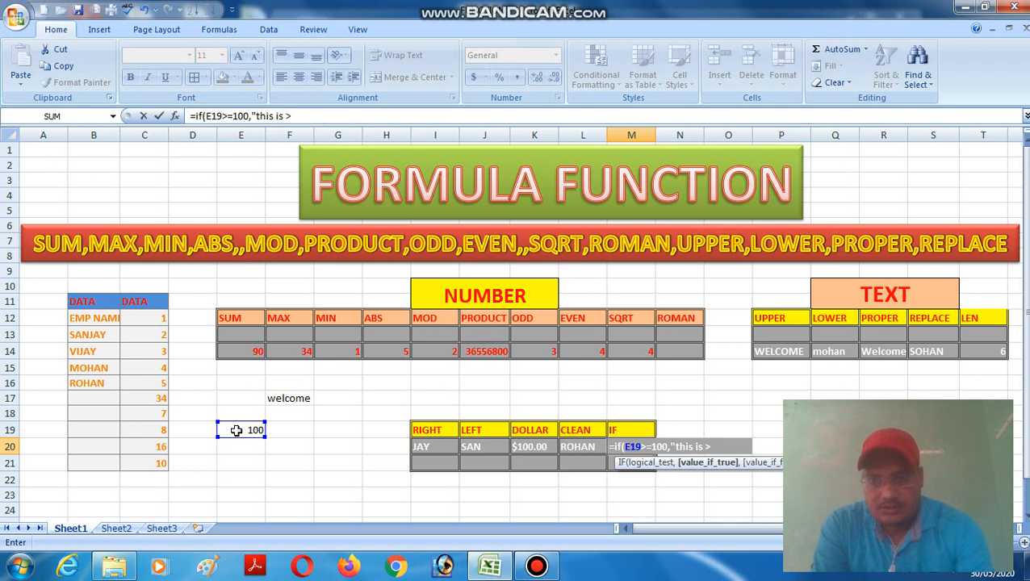
{"action": "type", "text": "100"}
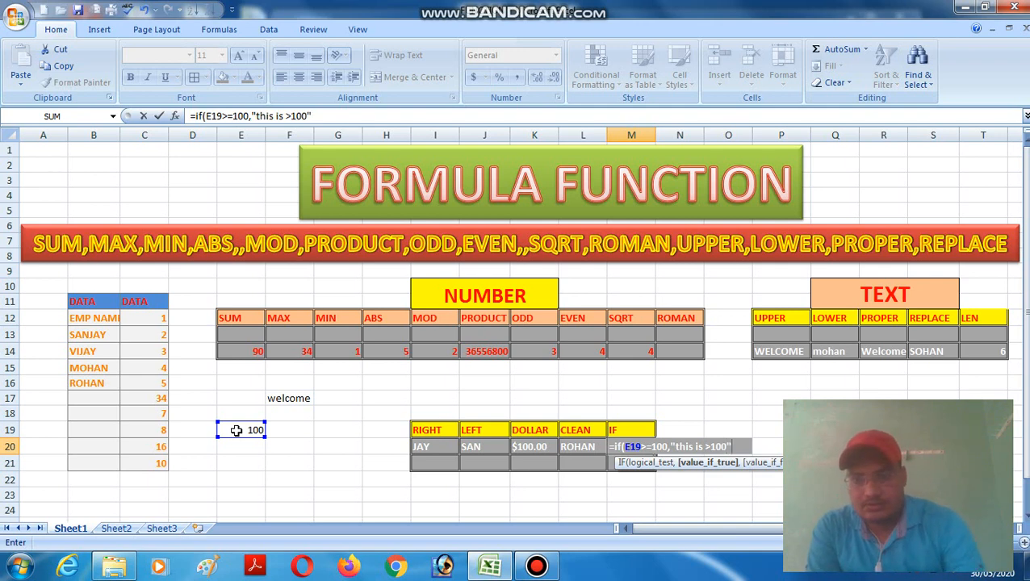
{"action": "type", "text": "\","}
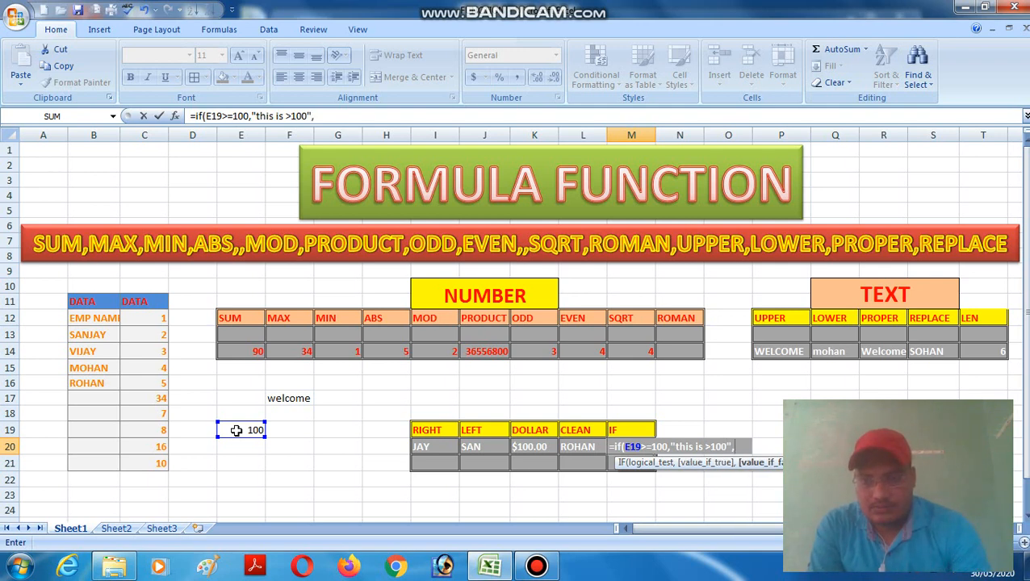
Add "this is less 100" as the value-if-false text of the IF formula, dismissing the color scheme prompt
{"action": "type", "text": "\""}
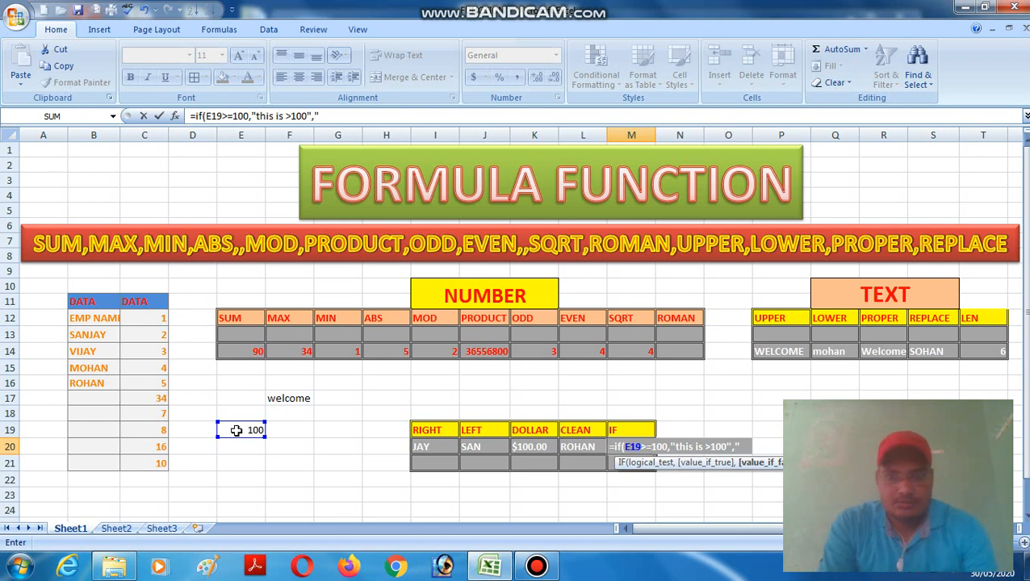
{"action": "type", "text": "thi"}
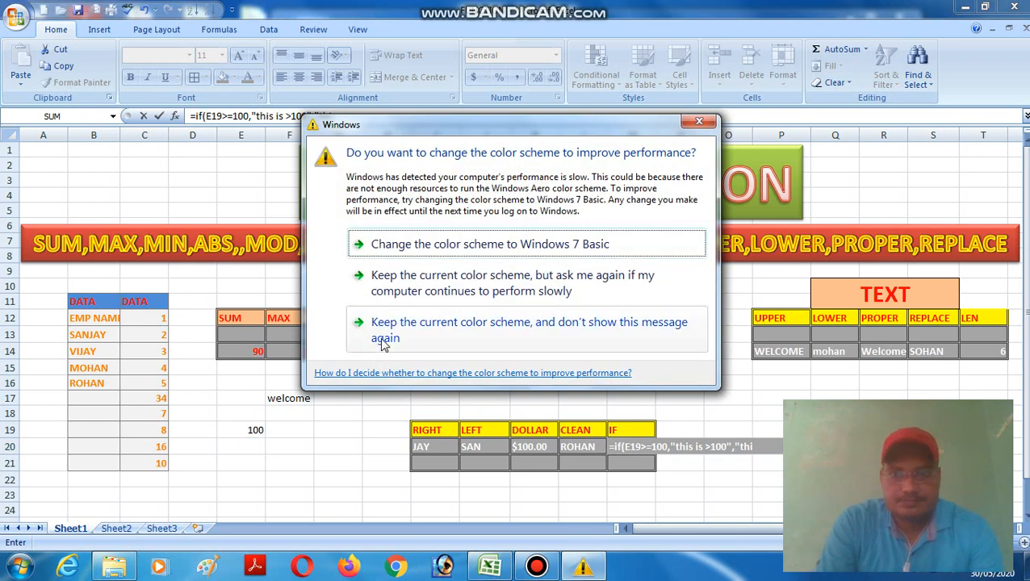
{"action": "left_click", "coordinate": [695, 121]}
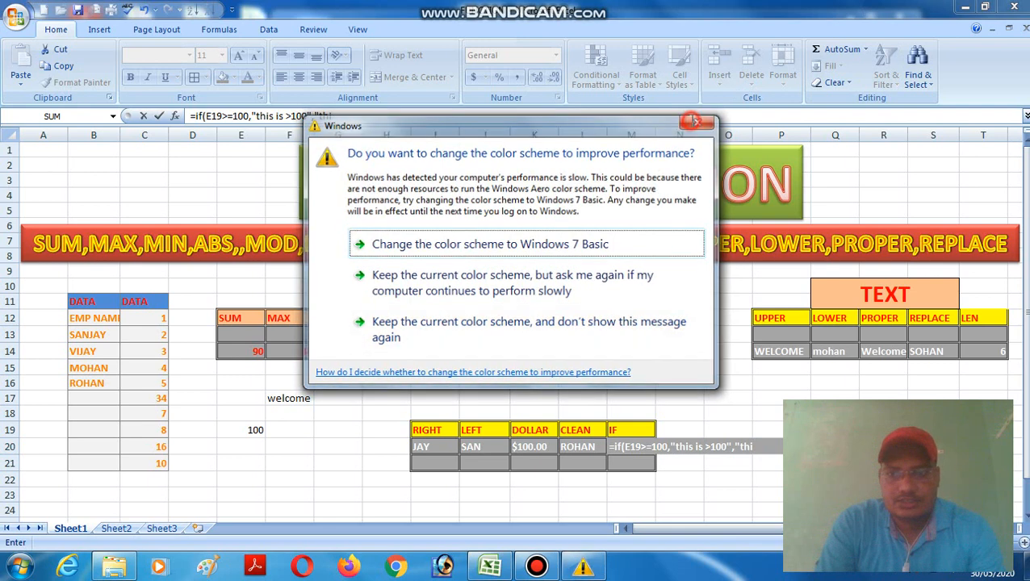
{"action": "type", "text": "is"}
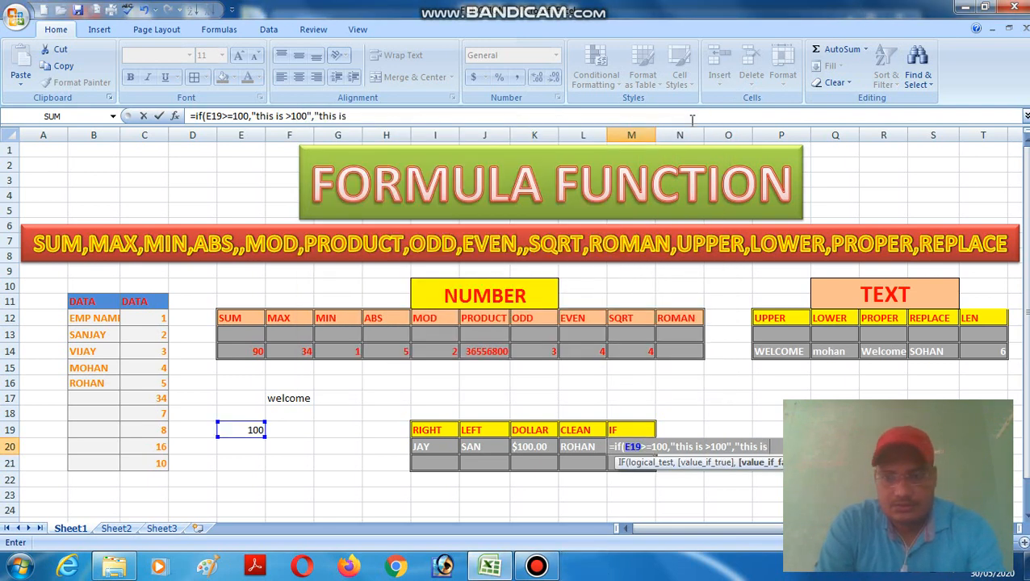
{"action": "type", "text": " less 100"}
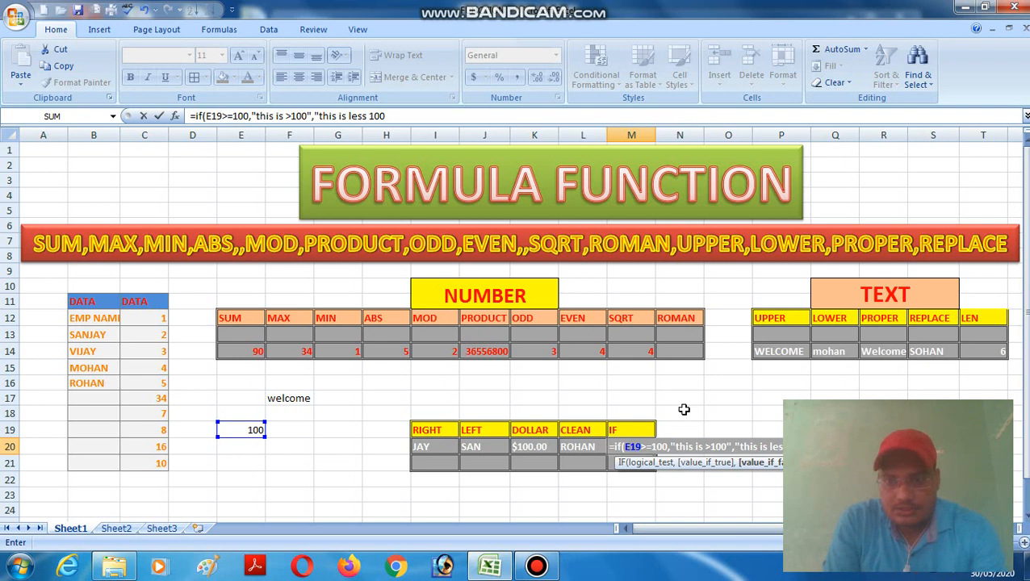
Change the value-if-true text in the IF formula to "this is greater than 100"
{"action": "left_click", "coordinate": [712, 446]}
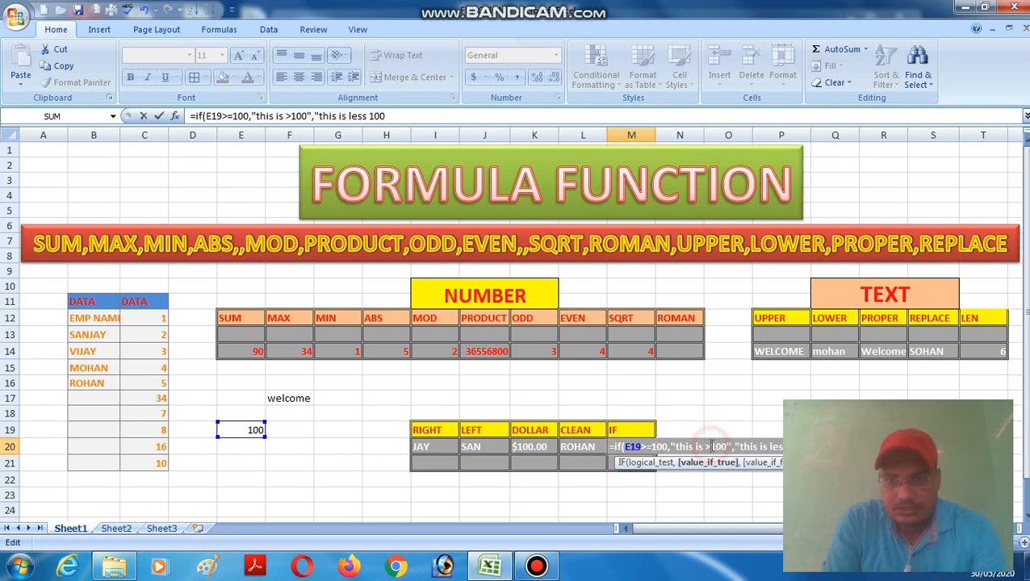
{"action": "key", "text": "BackSpace"}
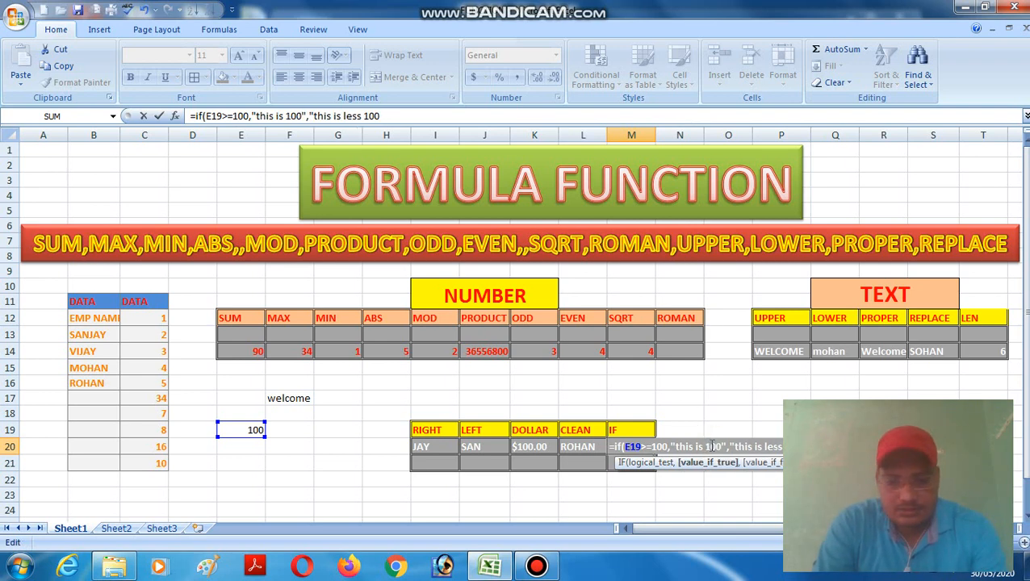
{"action": "type", "text": "gr"}
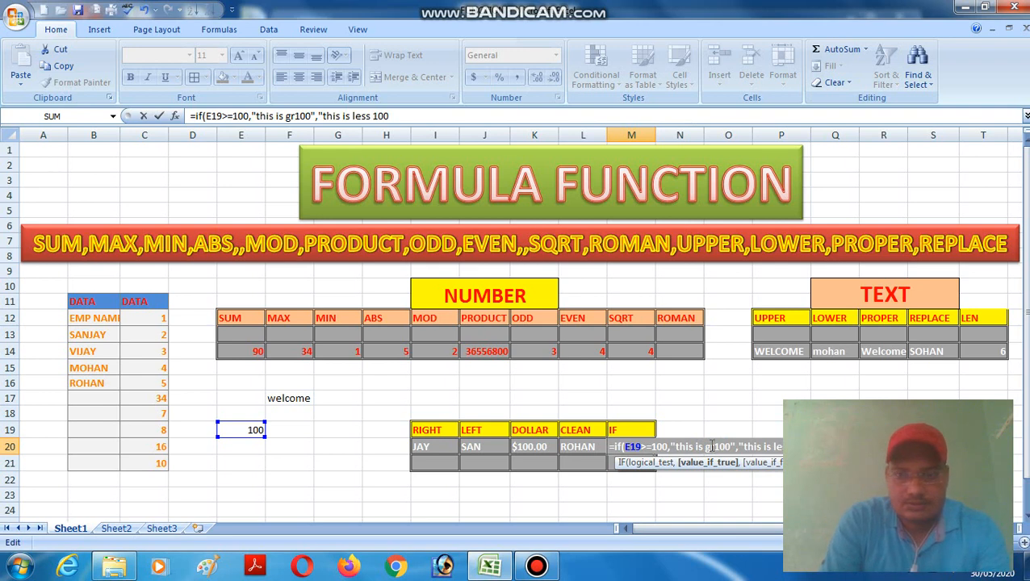
{"action": "type", "text": "eate"}
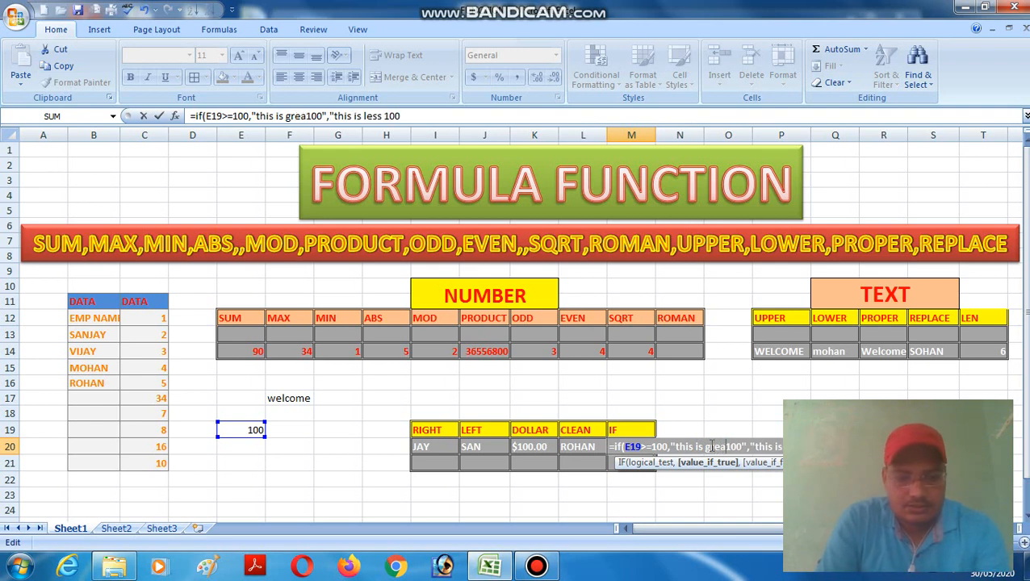
{"action": "type", "text": "r"}
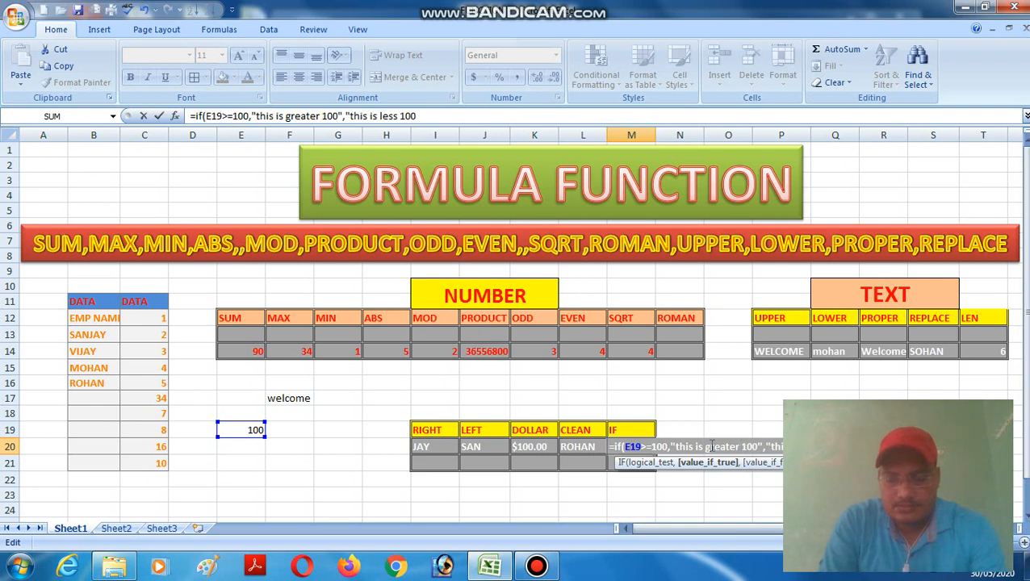
{"action": "type", "text": " t"}
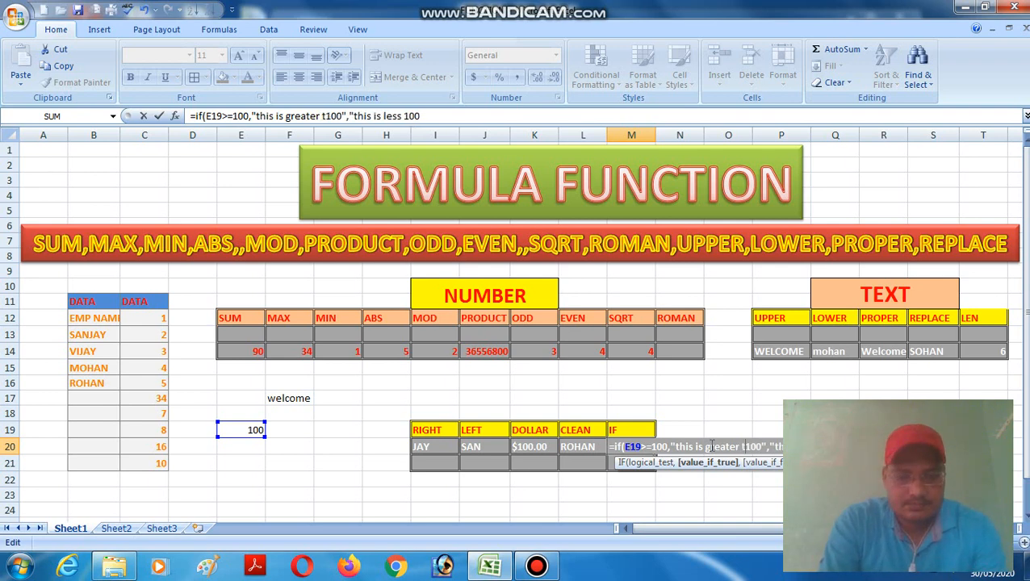
{"action": "type", "text": "ah"}
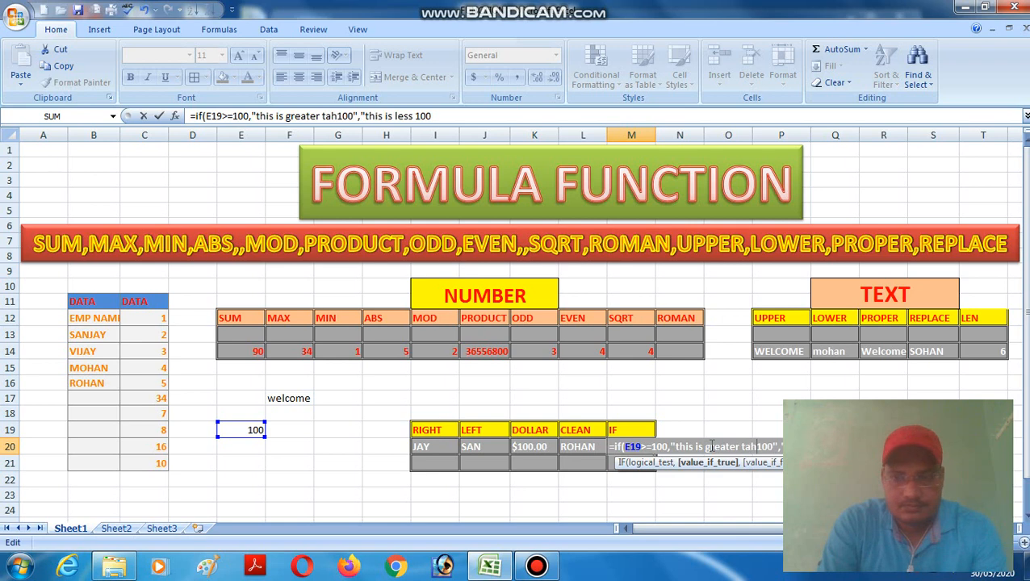
{"action": "key", "text": "BackSpace"}
{"action": "key", "text": "BackSpace"}
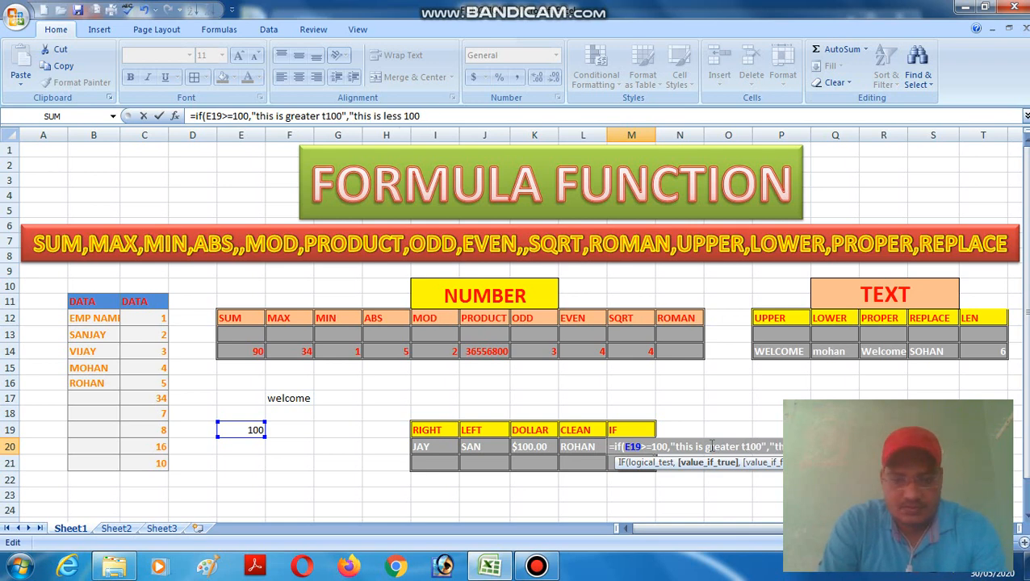
{"action": "type", "text": "han"}
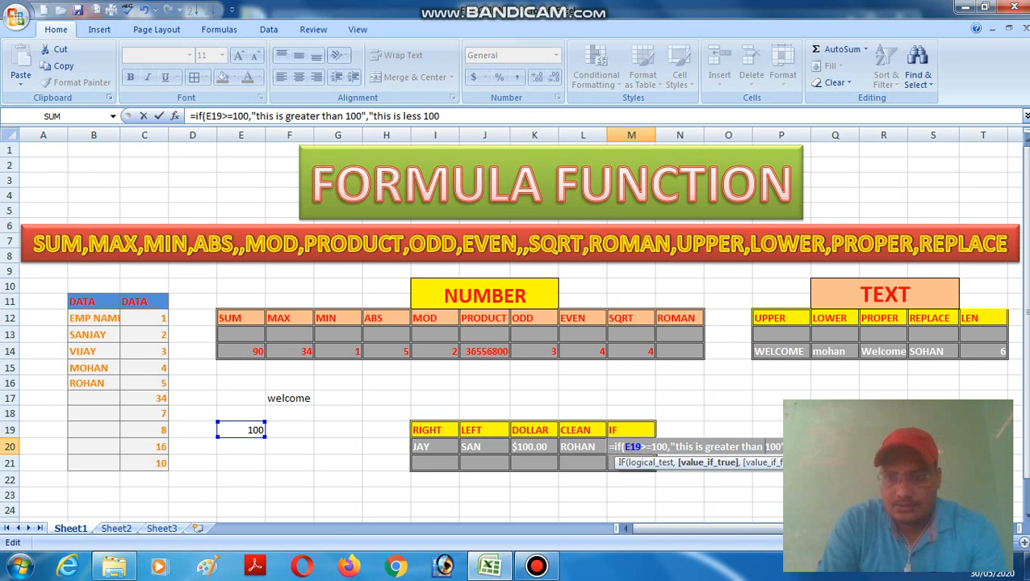
Complete the IF formula in M20 with the value-if-false text "this is less than100" and widen column M to fit its result
{"action": "key", "text": "Right"}
{"action": "type", "text": "than100"}
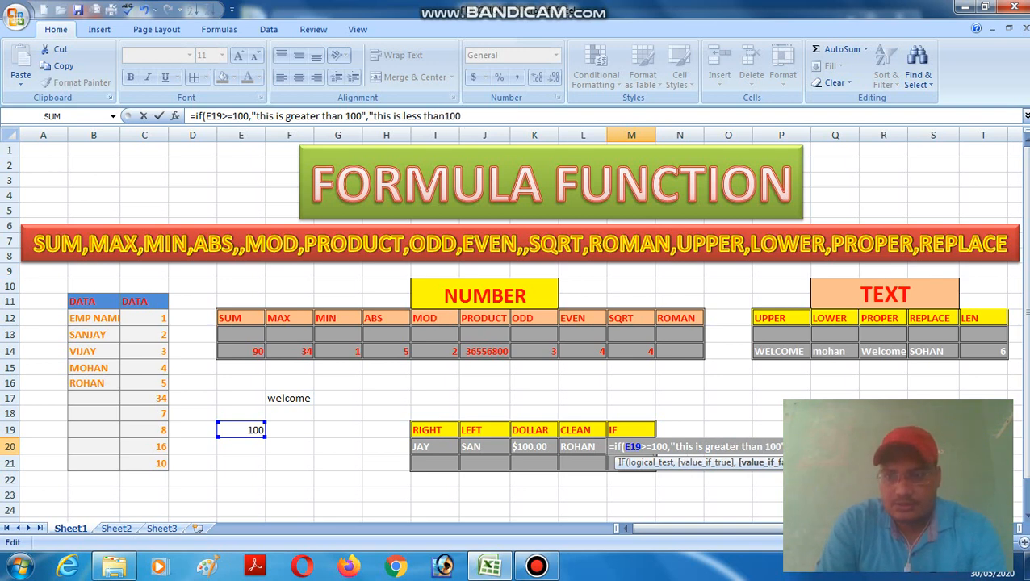
{"action": "type", "text": "\""}
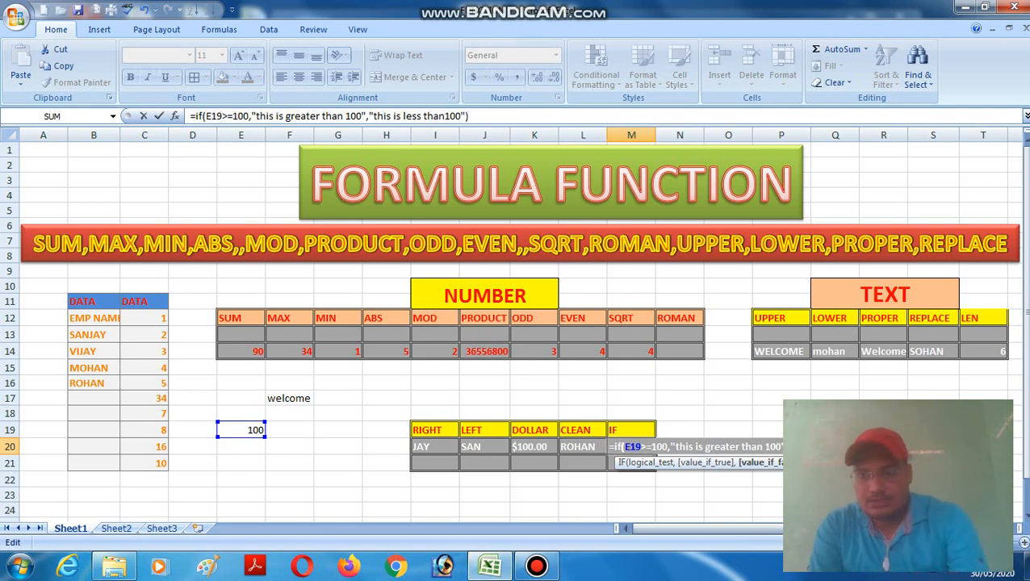
{"action": "key", "text": "Return"}
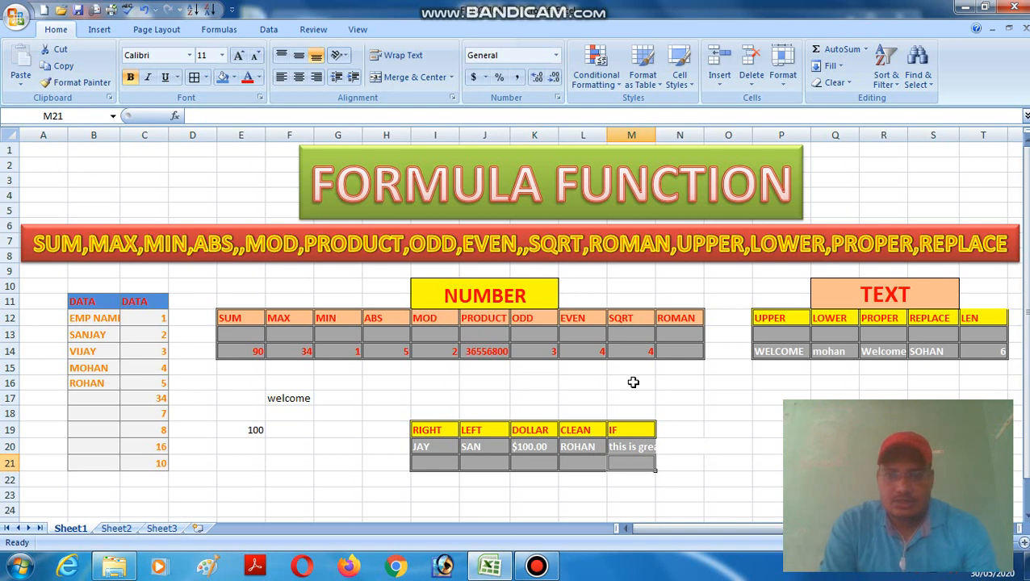
{"action": "left_click", "coordinate": [635, 446]}
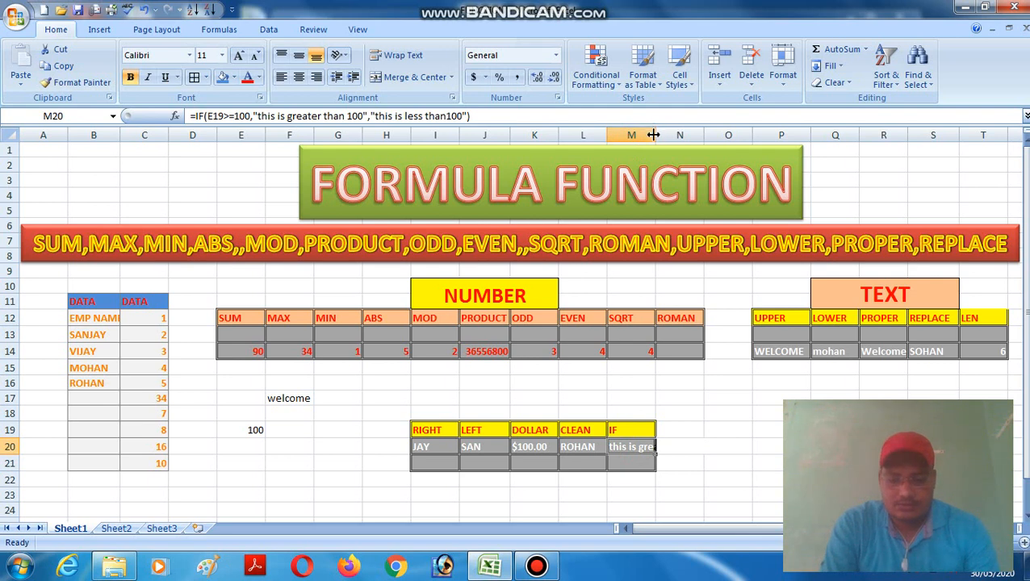
{"action": "left_click_drag", "start_coordinate": [654, 135], "coordinate": [746, 145]}
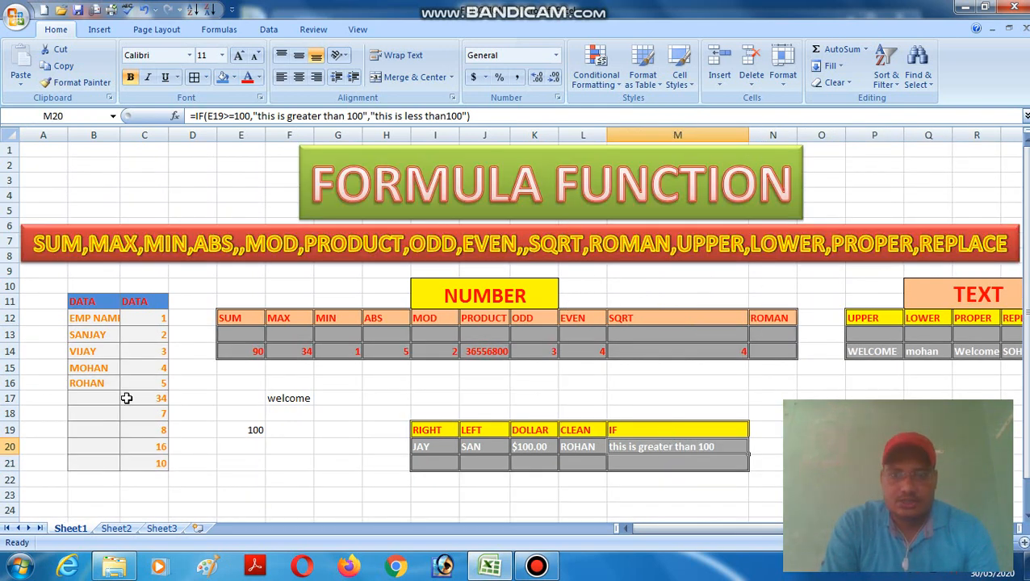
Set cell E19 to 99 to test the IF formula with a value below 100
{"action": "left_click", "coordinate": [240, 430]}
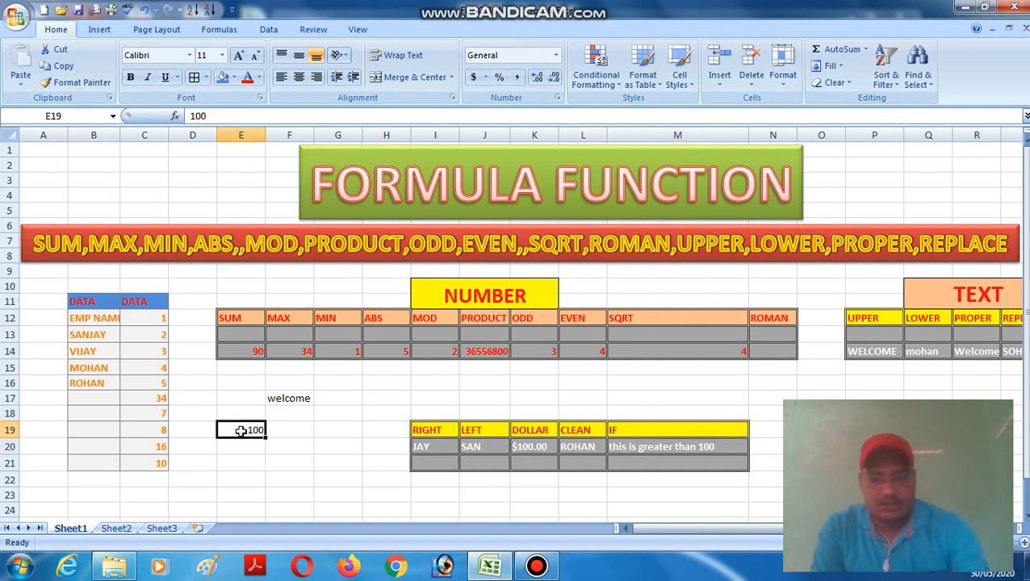
{"action": "type", "text": "99"}
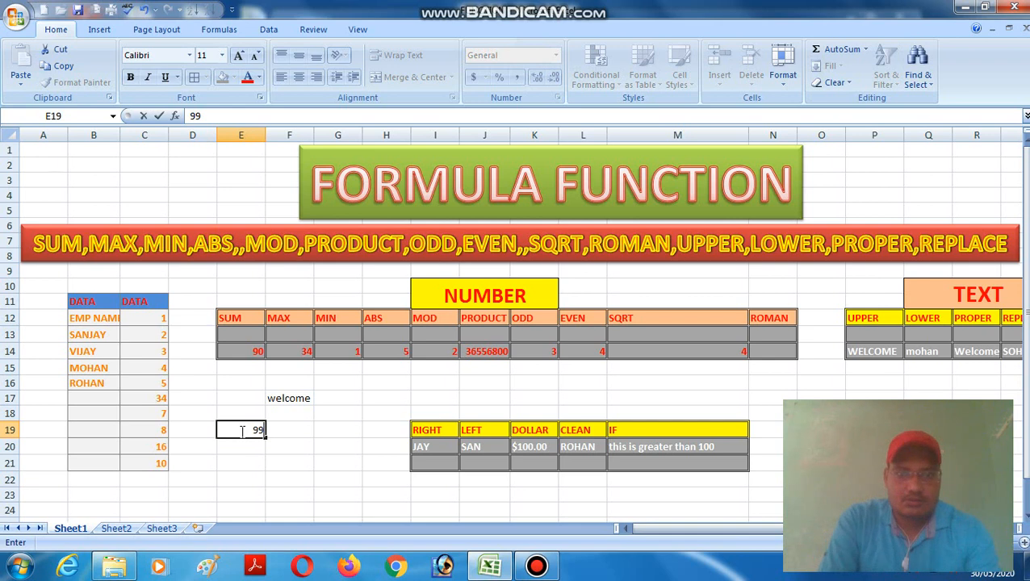
{"action": "left_click", "coordinate": [450, 508]}
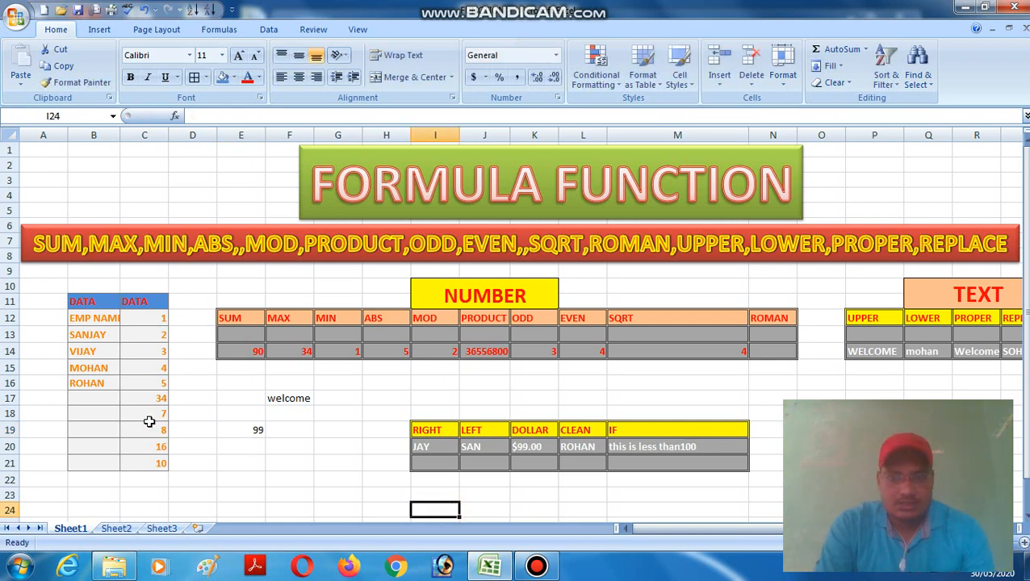
Set cell E19 to 567 to test the IF formula with a value above 100
{"action": "left_click", "coordinate": [243, 433]}
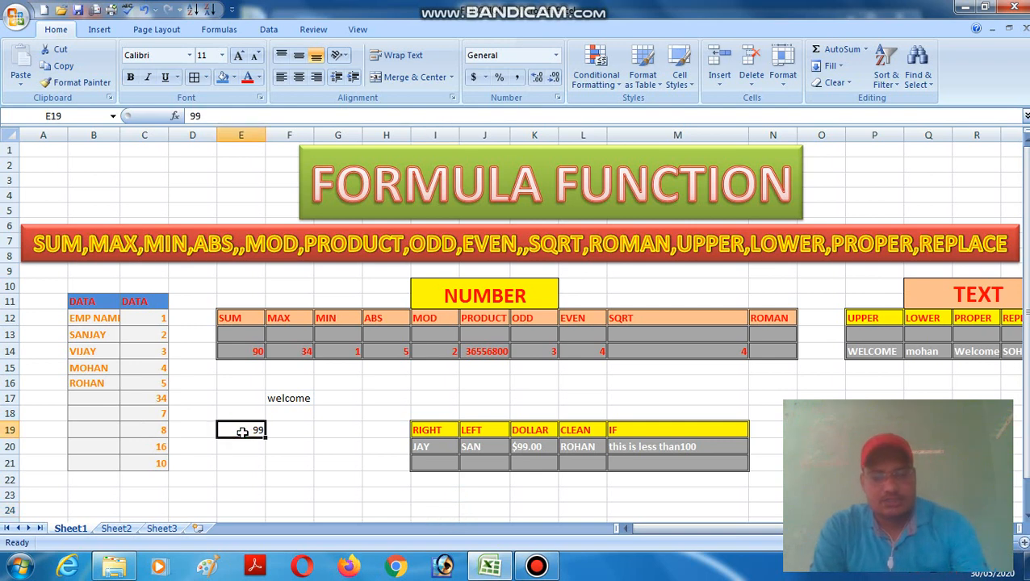
{"action": "type", "text": "567"}
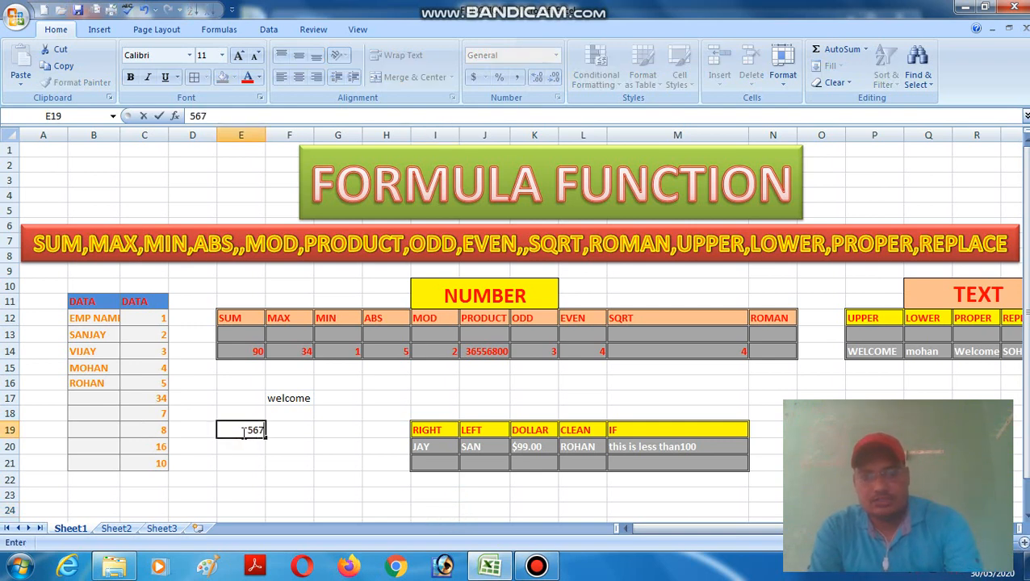
{"action": "left_click", "coordinate": [316, 495]}
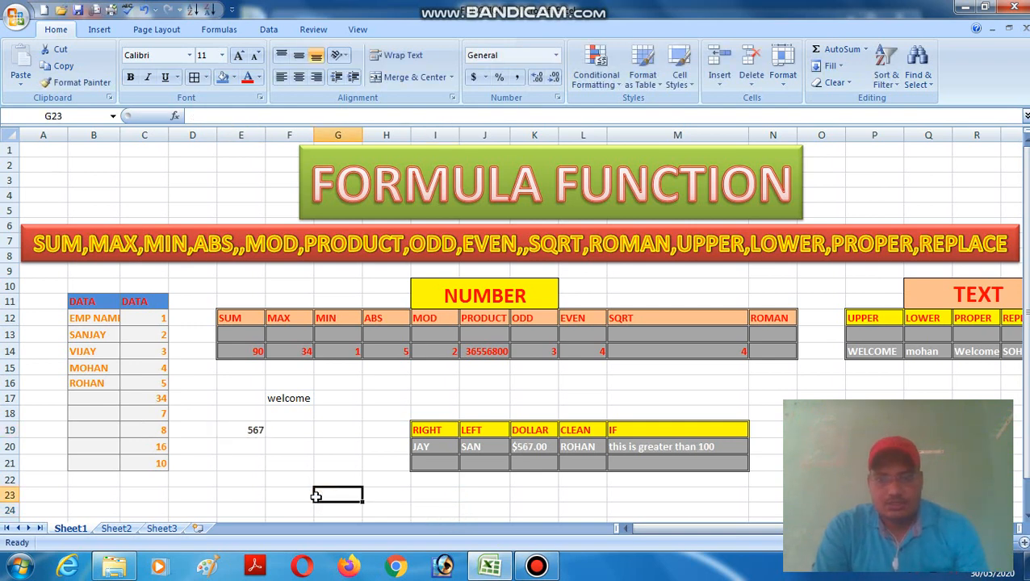